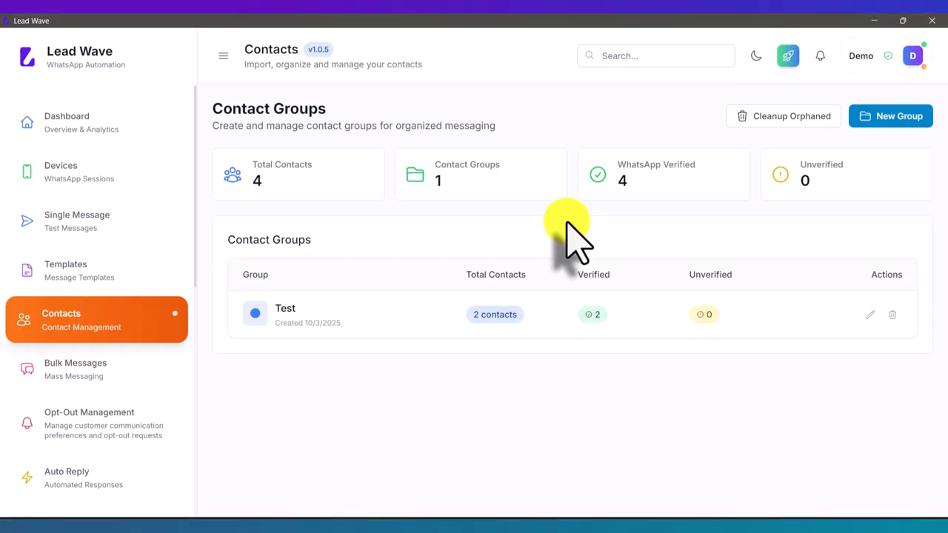
Review the Test contact group, the Bulk Messages page, the connected WhatsApp device and the contact groups overview.
{"action": "left_click", "coordinate": [389, 318]}
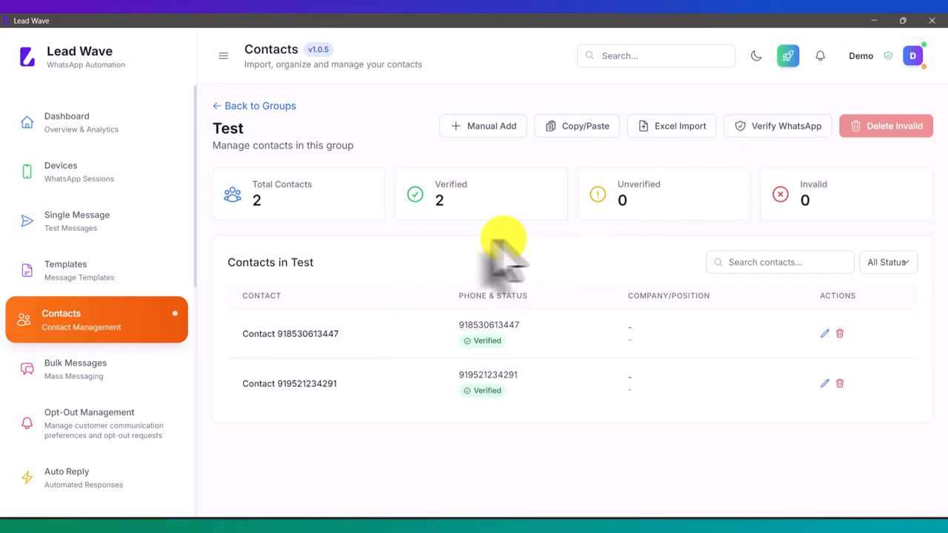
{"action": "left_click", "coordinate": [80, 370]}
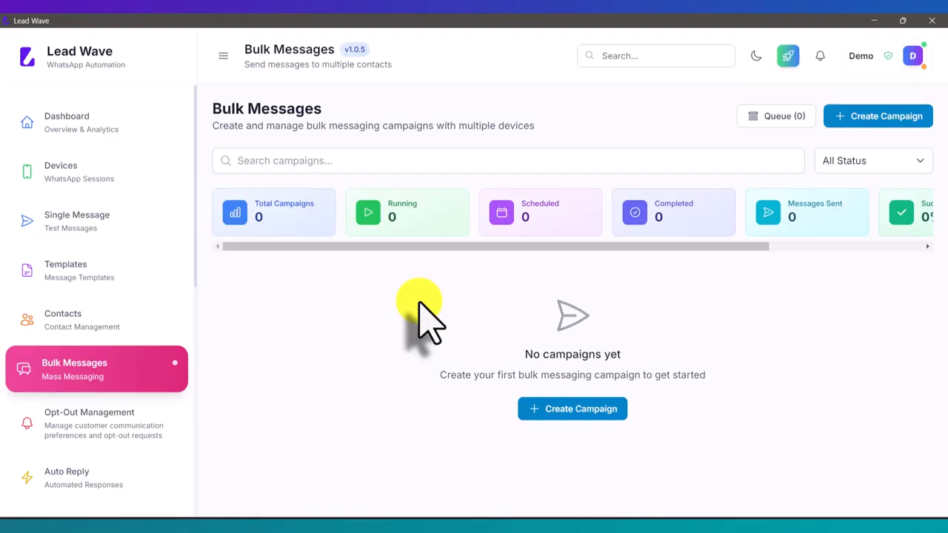
{"action": "left_click", "coordinate": [109, 170]}
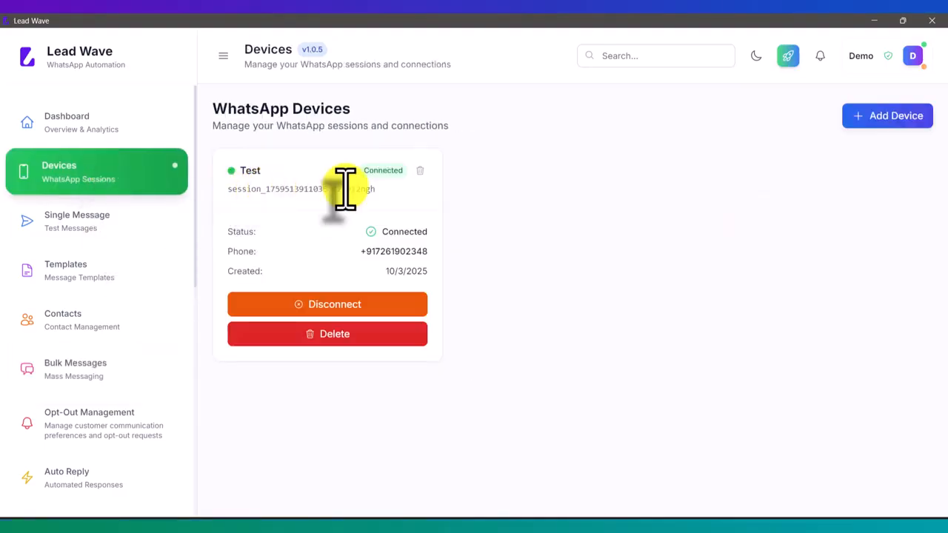
{"action": "left_click", "coordinate": [100, 314]}
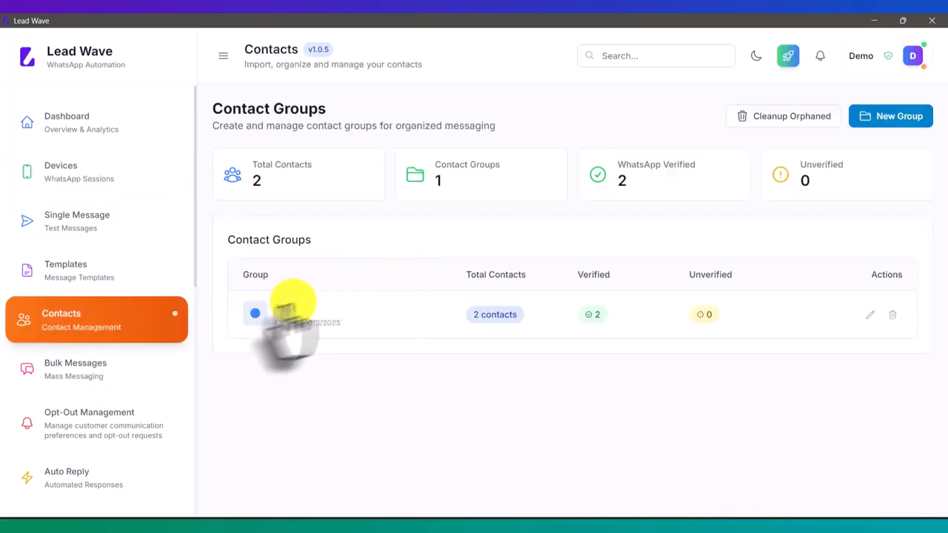
Start a new bulk message campaign named Test and select the Test WhatsApp session as its sending device.
{"action": "left_click", "coordinate": [78, 382]}
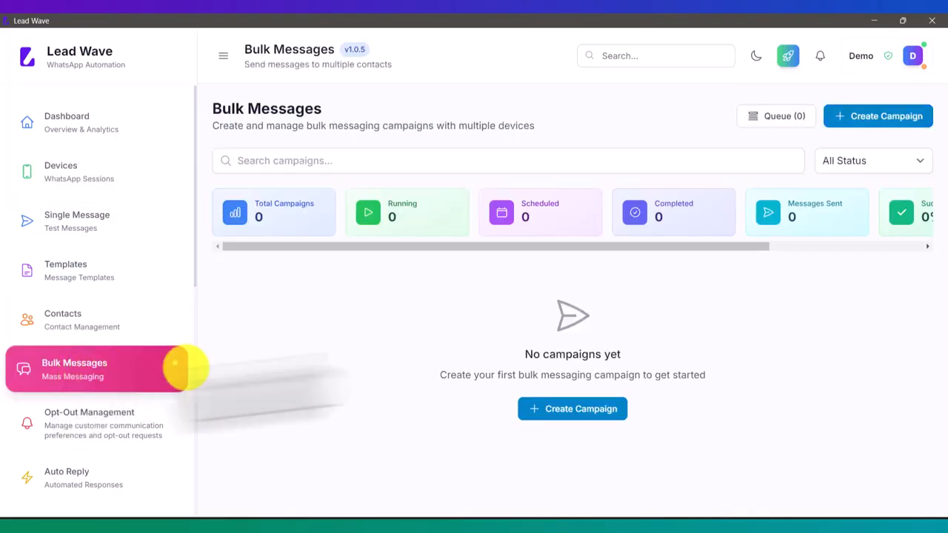
{"action": "left_click", "coordinate": [884, 118]}
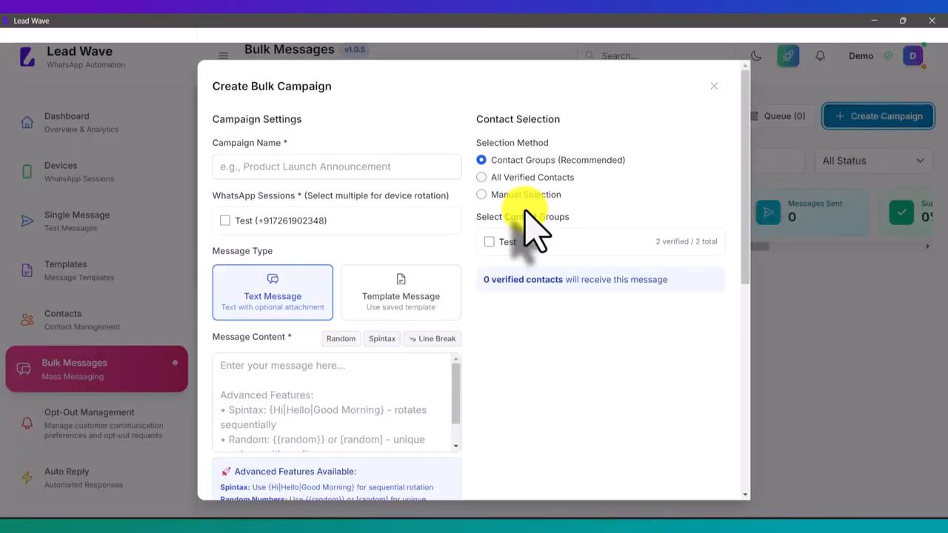
{"action": "left_click", "coordinate": [364, 170]}
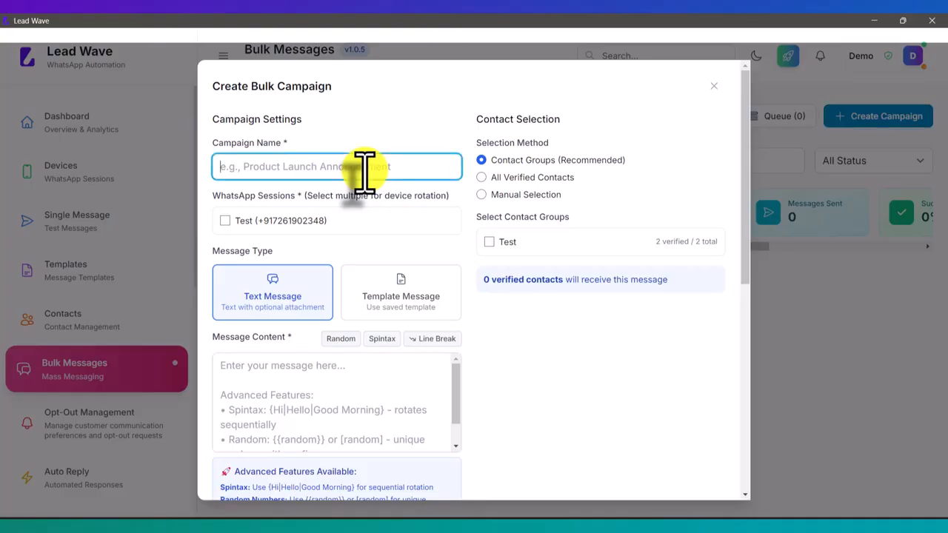
{"action": "type", "text": "Test"}
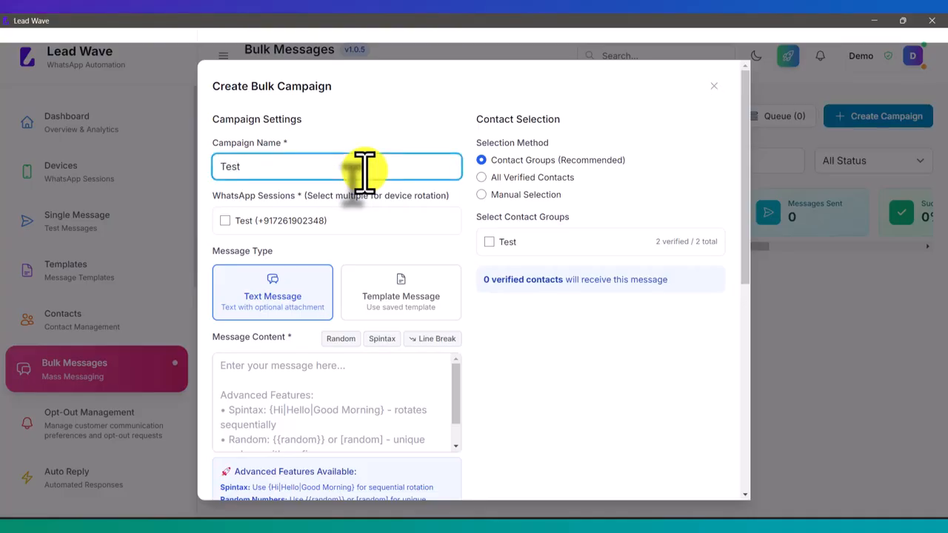
{"action": "left_click", "coordinate": [270, 220]}
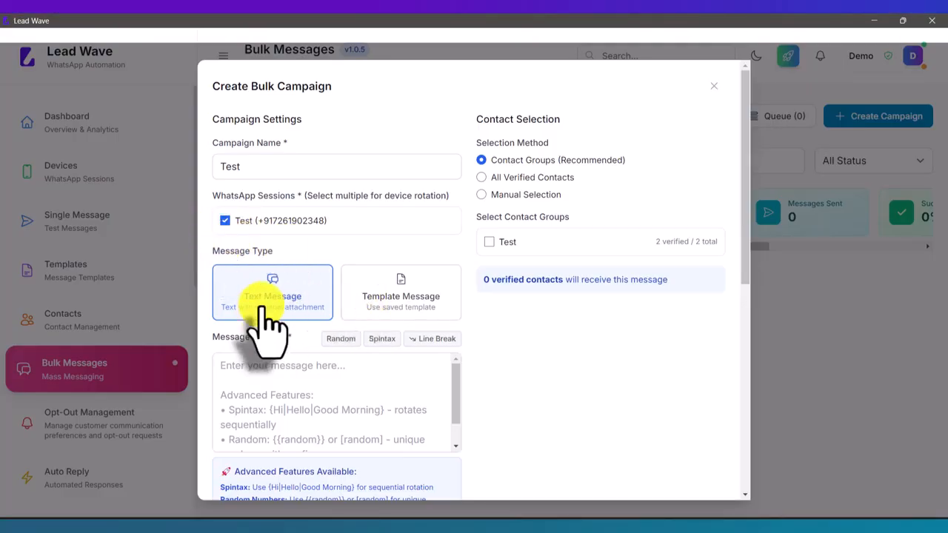
Switch the campaign's message type to Template Message and load the Buttons template.
{"action": "left_click", "coordinate": [247, 380]}
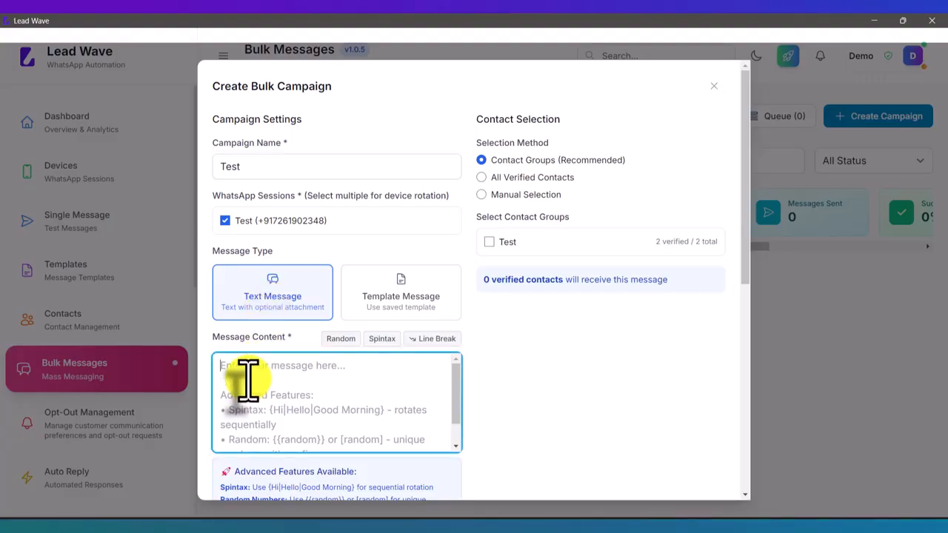
{"action": "left_click", "coordinate": [400, 322]}
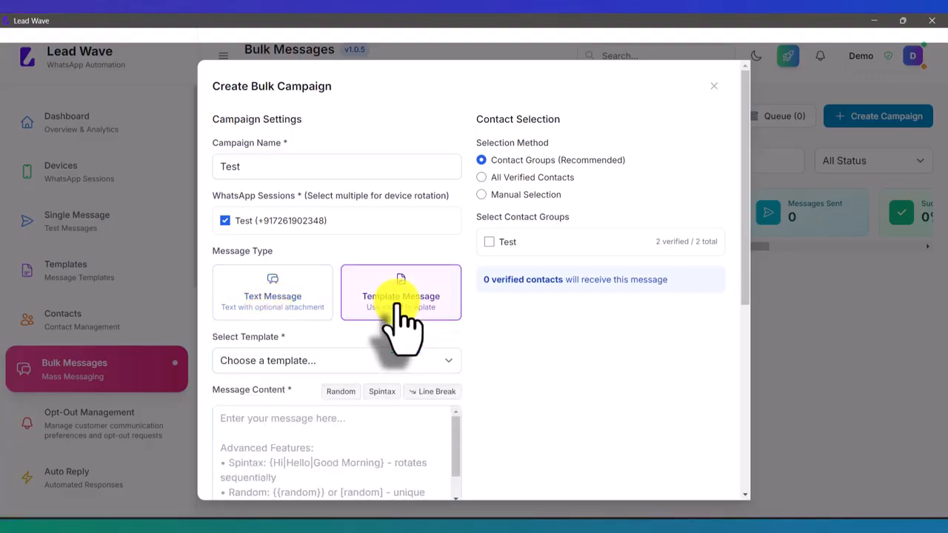
{"action": "left_click", "coordinate": [283, 361]}
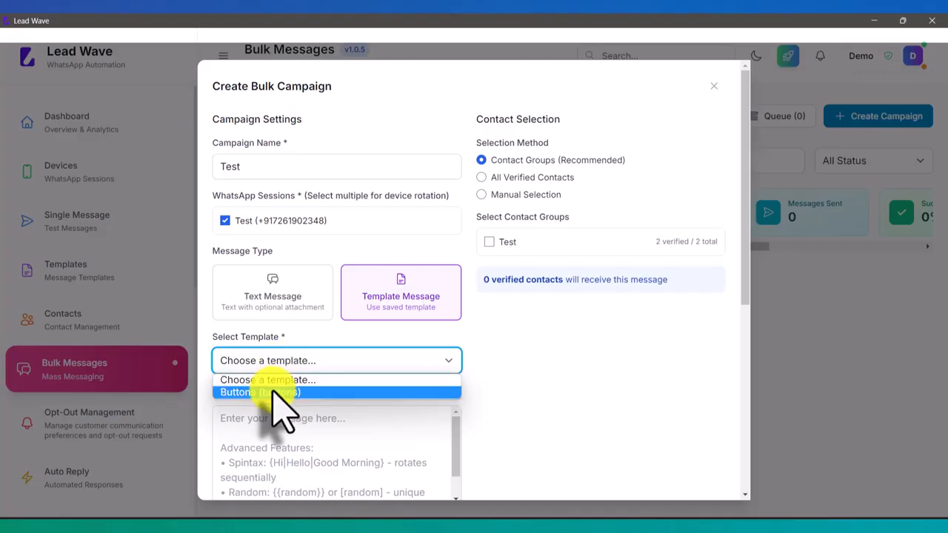
{"action": "left_click", "coordinate": [272, 392]}
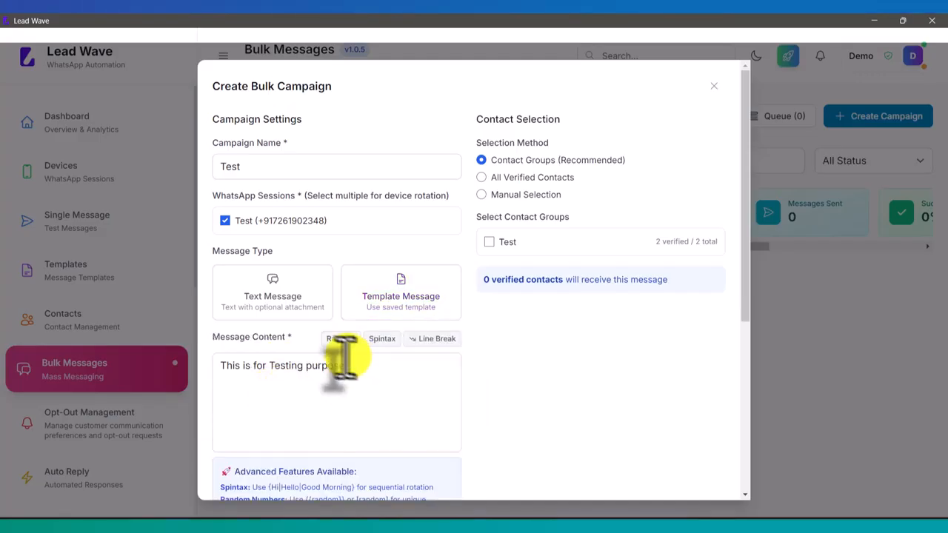
Set the message type to Text Message and replace the content with "HI this is Test message from lead wave".
{"action": "left_click", "coordinate": [267, 298]}
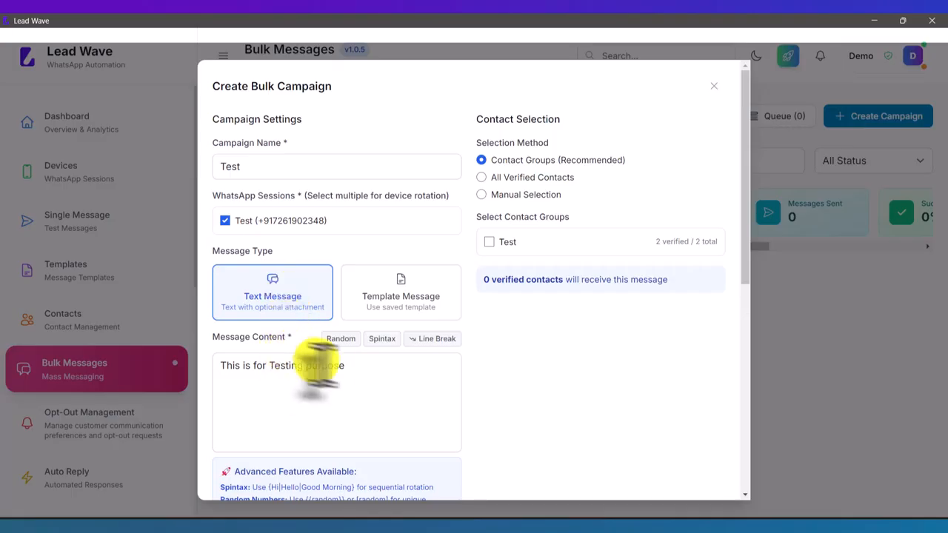
{"action": "left_click_drag", "start_coordinate": [340, 364], "coordinate": [220, 369]}
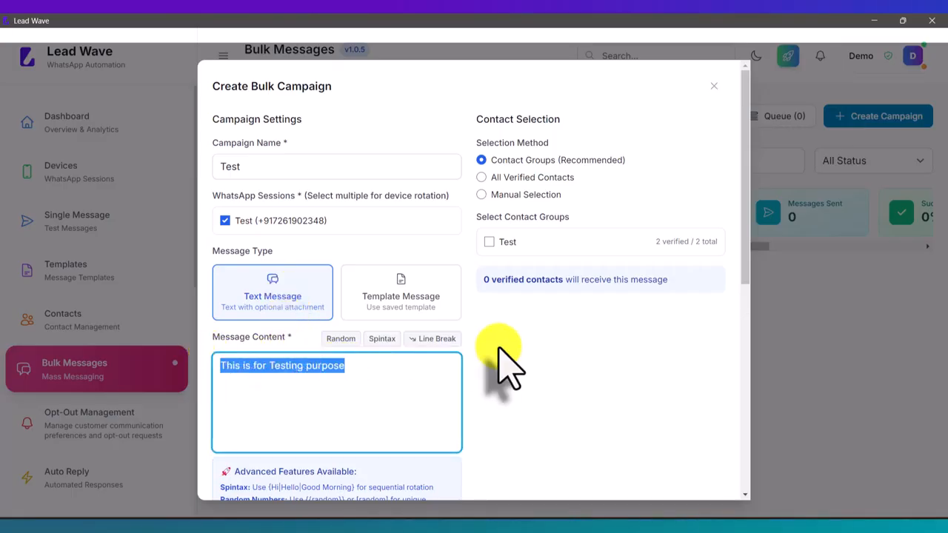
{"action": "type", "text": "HI"}
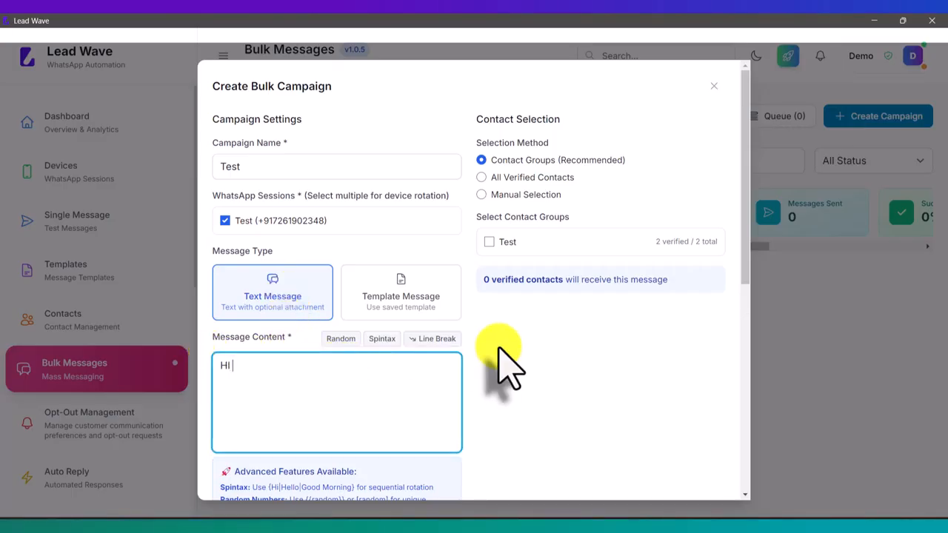
{"action": "type", "text": " this is Test message from lead wave"}
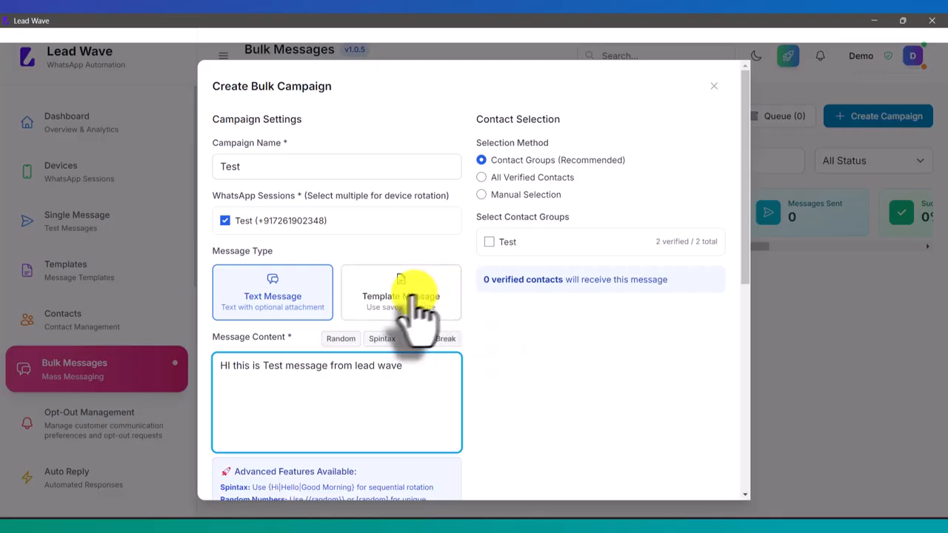
Insert a {{random}} placeholder below the message text and the spintax {Hello|Hi|Good Morning} after "HI".
{"action": "scroll", "coordinate": [416, 311], "scroll_direction": "down", "scroll_amount": 1}
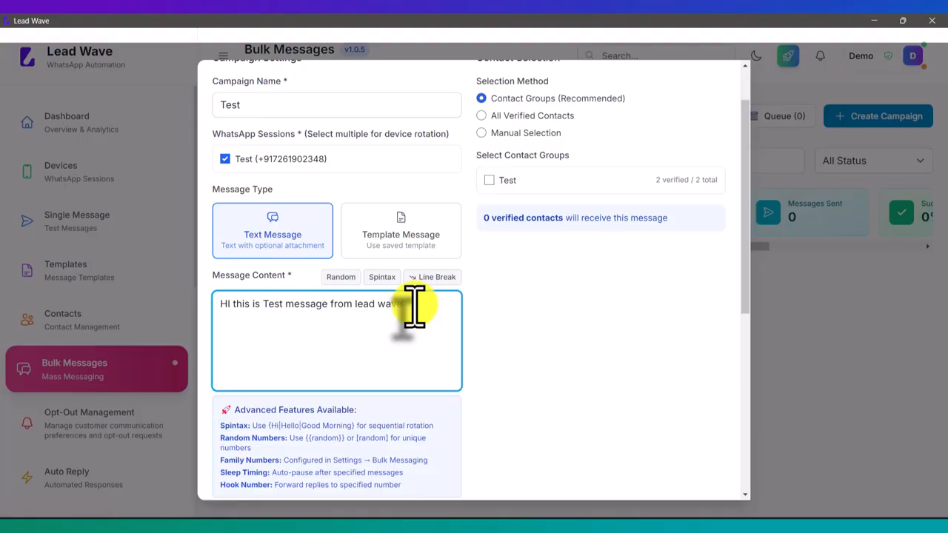
{"action": "left_click", "coordinate": [341, 277]}
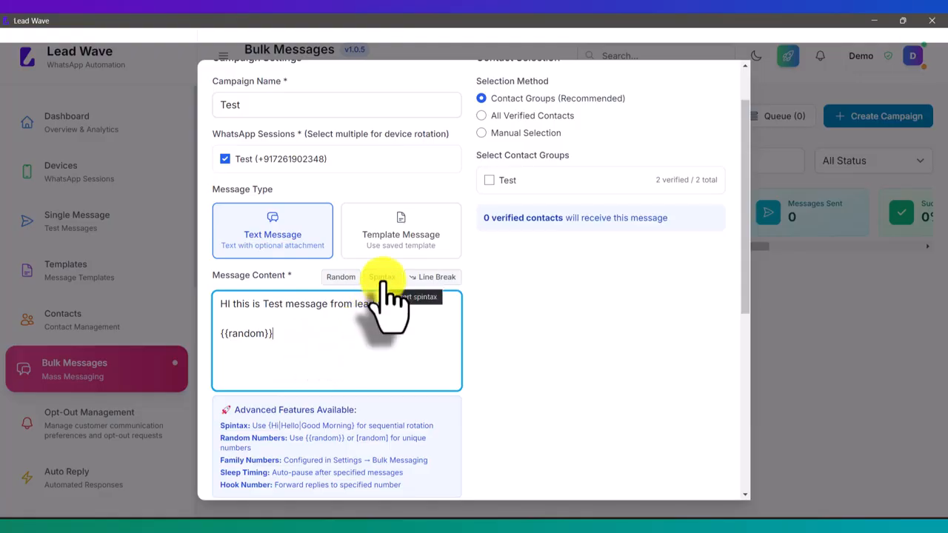
{"action": "left_click", "coordinate": [220, 305]}
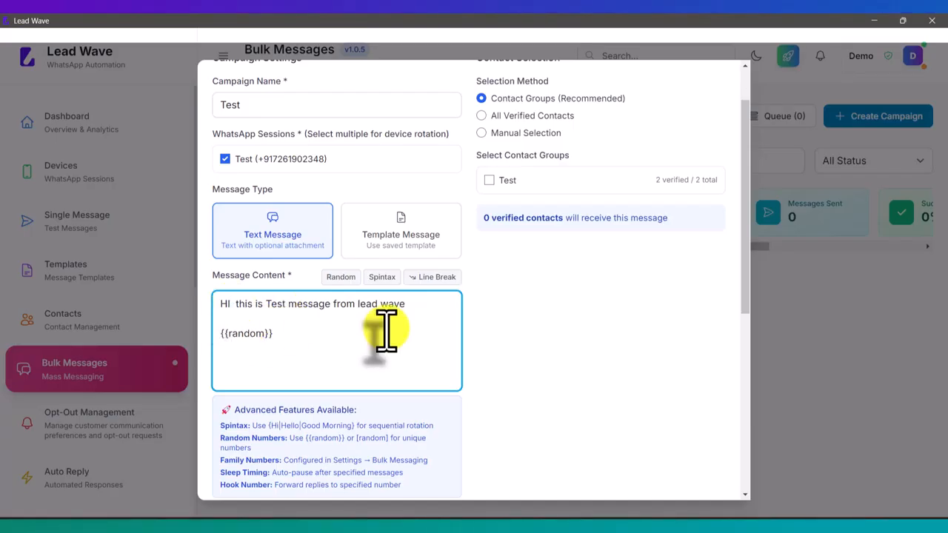
{"action": "left_click", "coordinate": [382, 276]}
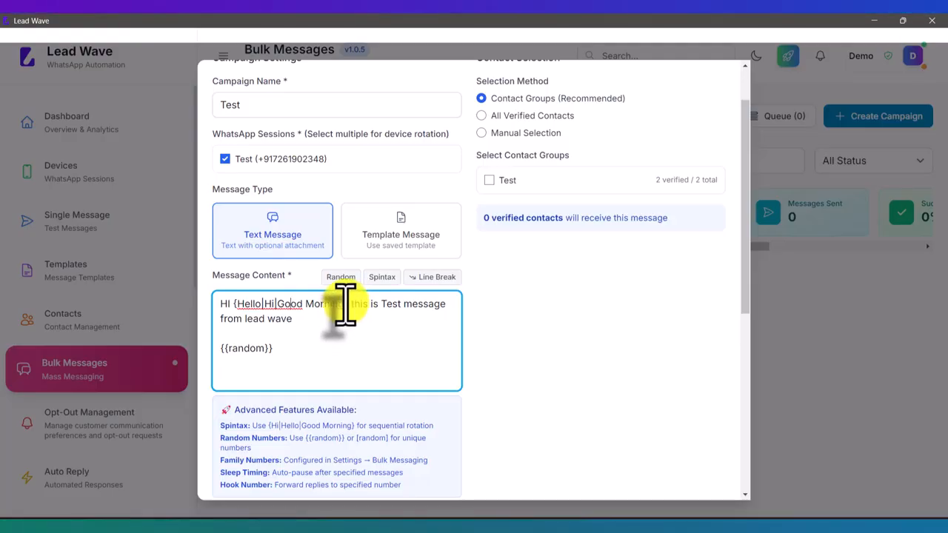
Select the Test contact group as the campaign's recipients.
{"action": "left_click", "coordinate": [509, 182]}
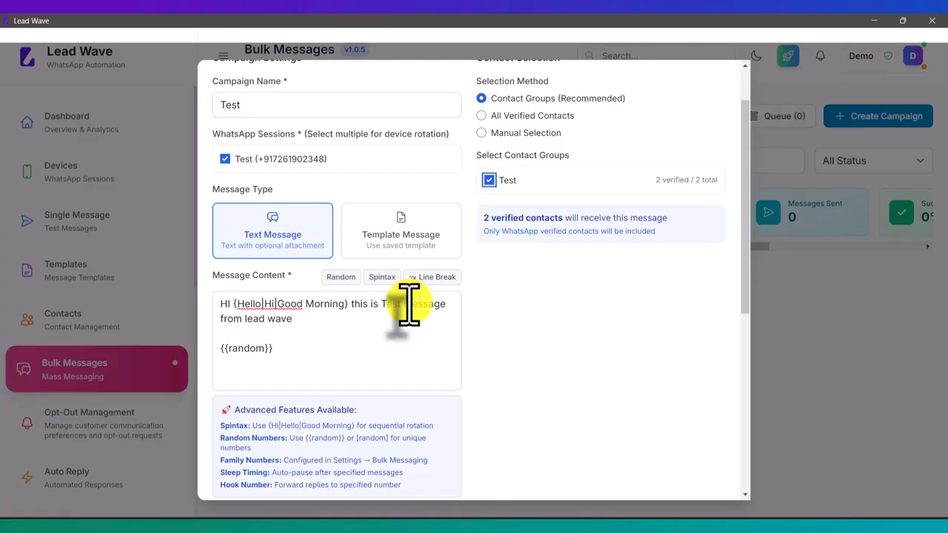
{"action": "scroll", "coordinate": [508, 311], "scroll_direction": "up", "scroll_amount": 2}
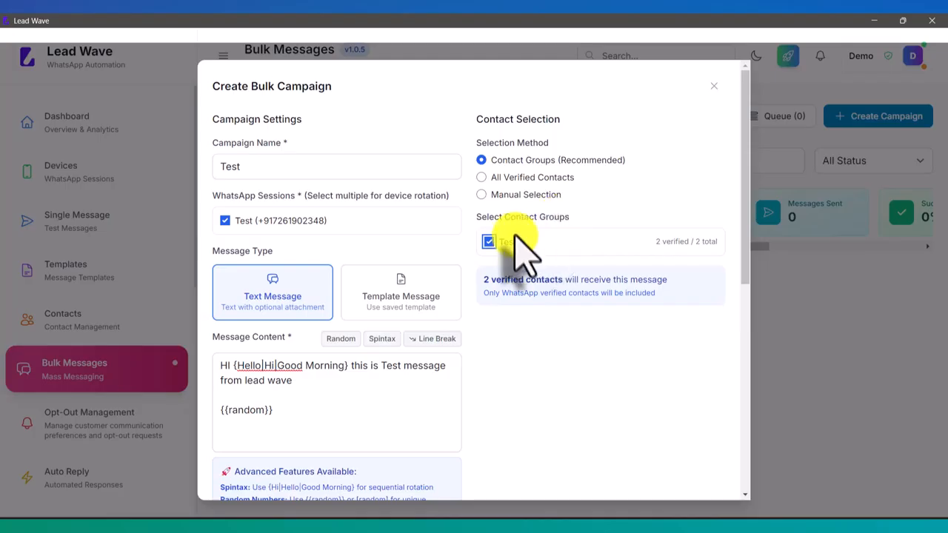
{"action": "left_click", "coordinate": [489, 242]}
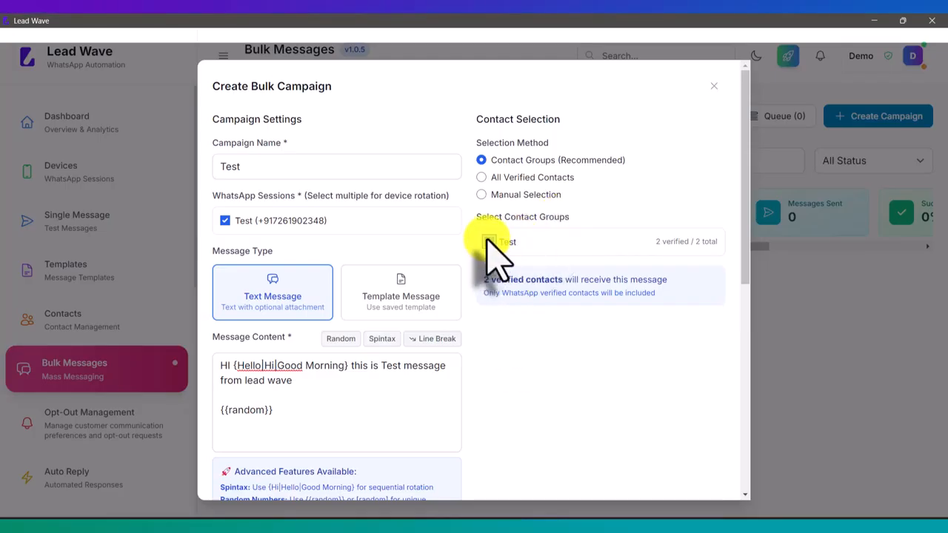
{"action": "left_click", "coordinate": [489, 242]}
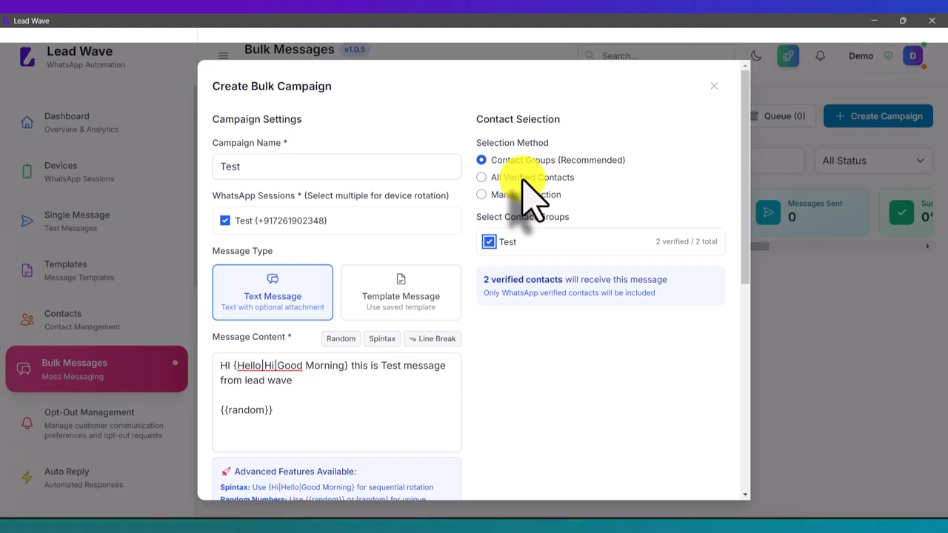
Try the All Verified Contacts and Manual Selection methods and look through the list of individual contacts.
{"action": "left_click", "coordinate": [481, 177]}
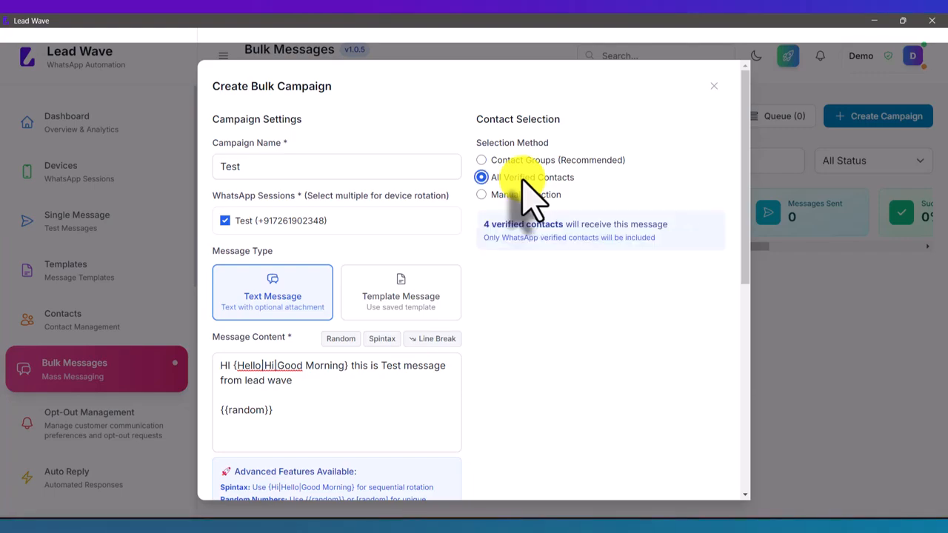
{"action": "left_click", "coordinate": [508, 194]}
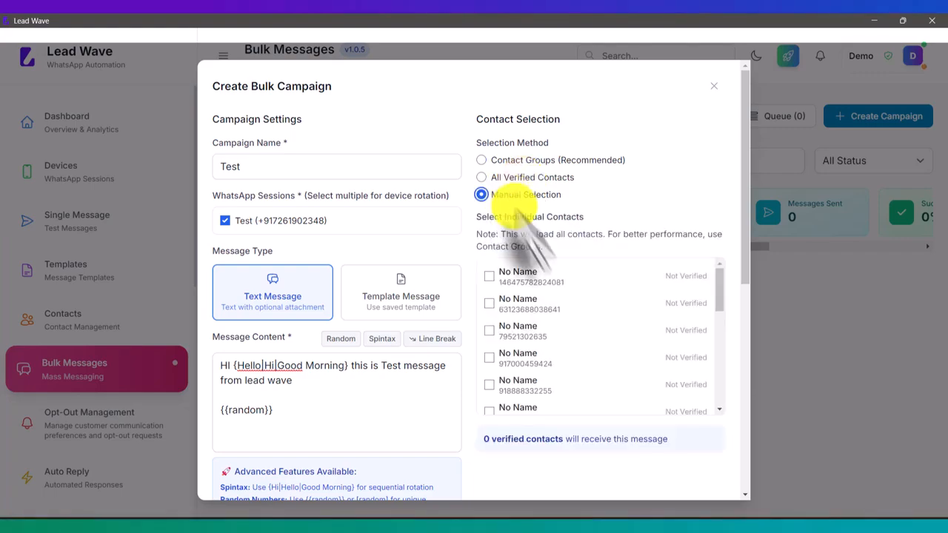
{"action": "scroll", "coordinate": [574, 358], "scroll_direction": "down", "scroll_amount": 3}
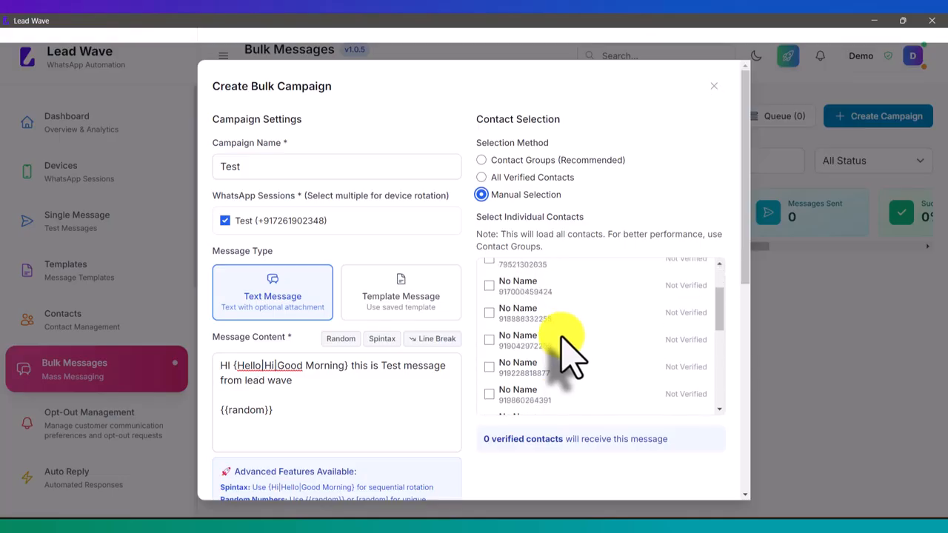
{"action": "scroll", "coordinate": [570, 355], "scroll_direction": "up", "scroll_amount": 3}
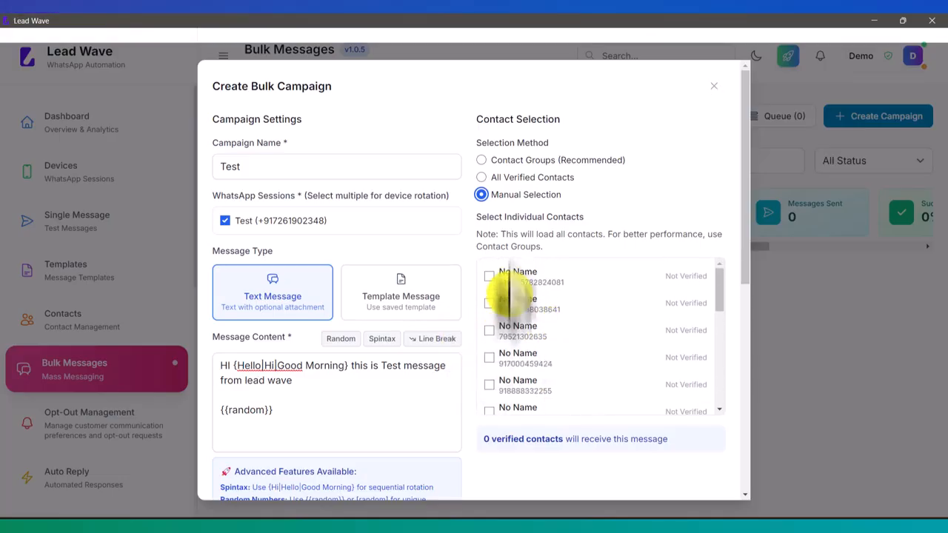
{"action": "left_click", "coordinate": [500, 179]}
Set the contact selection method back to Contact Groups and include the Test group.
{"action": "left_click", "coordinate": [507, 160]}
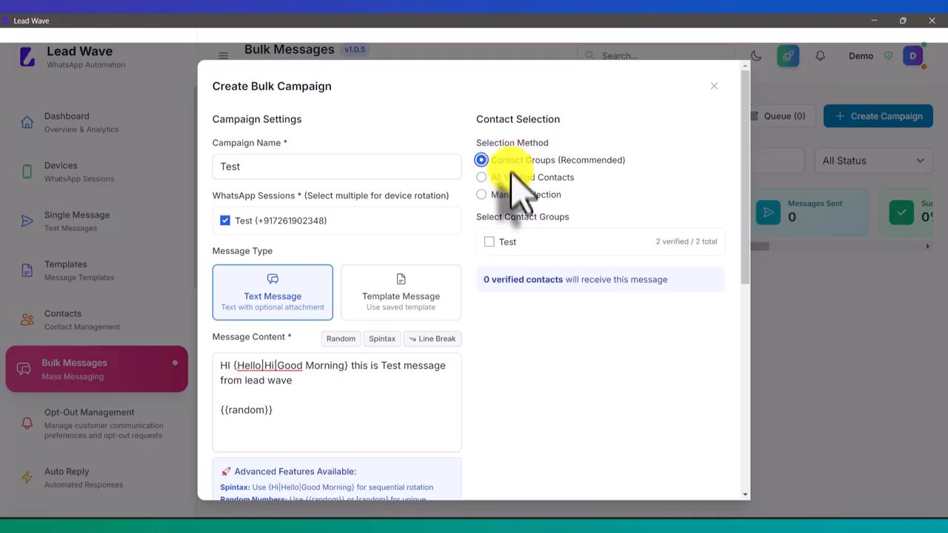
{"action": "left_click", "coordinate": [488, 242]}
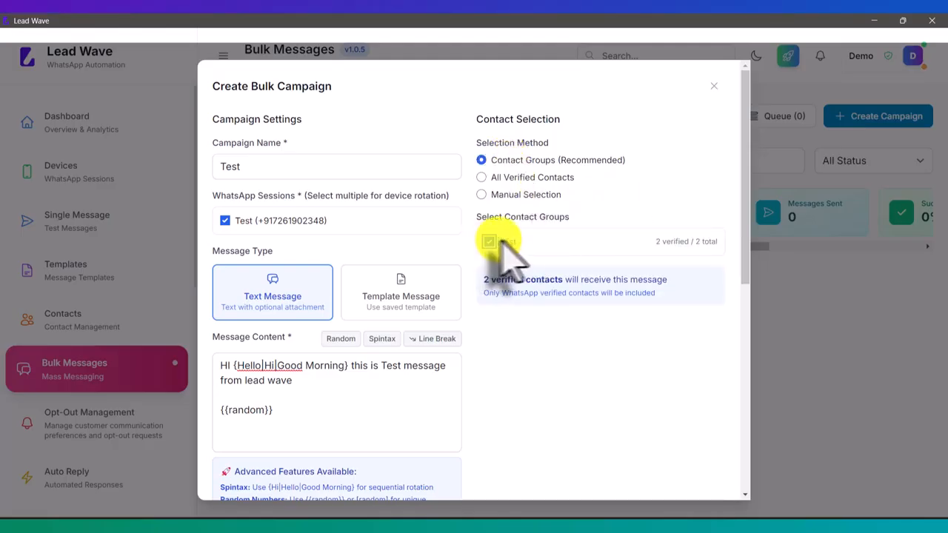
Set the campaign's schedule type to Schedule for Later.
{"action": "scroll", "coordinate": [591, 261], "scroll_direction": "down", "scroll_amount": 6}
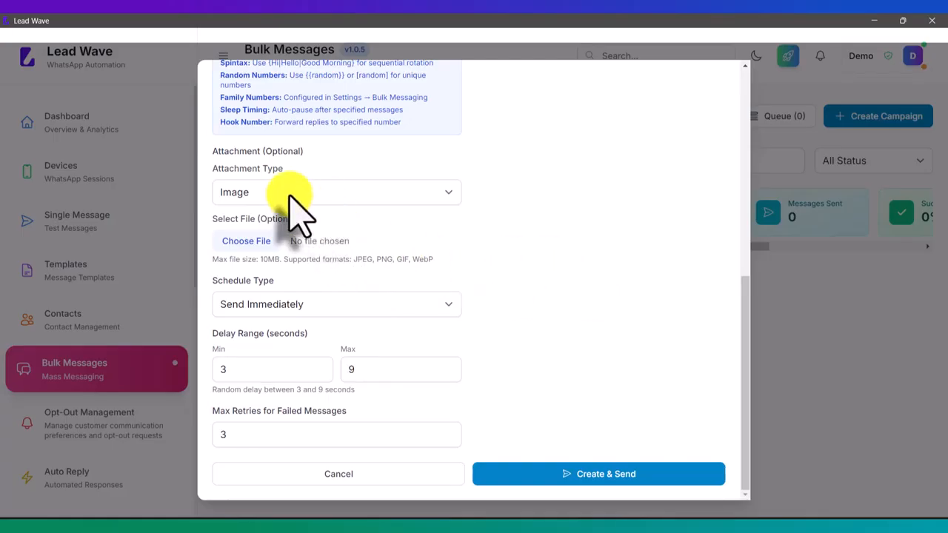
{"action": "left_click", "coordinate": [314, 311]}
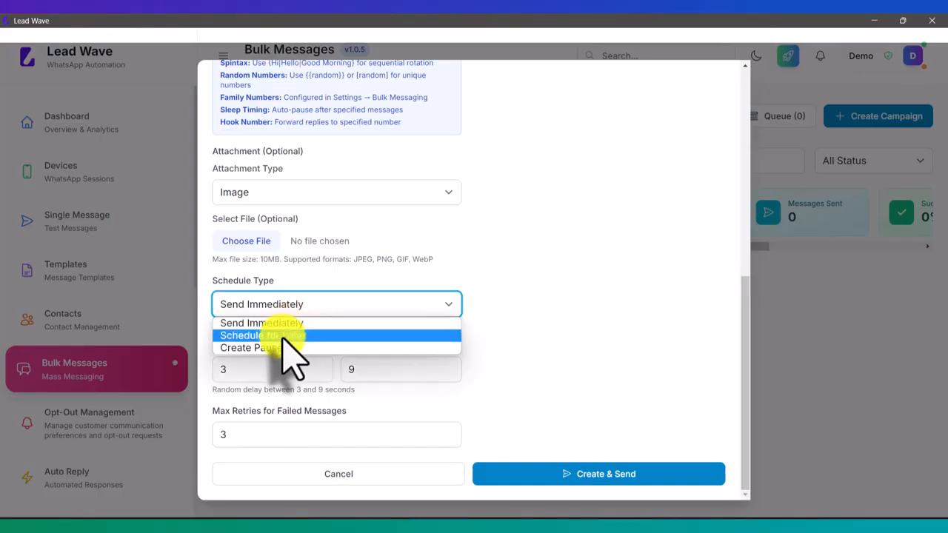
{"action": "left_click", "coordinate": [289, 337]}
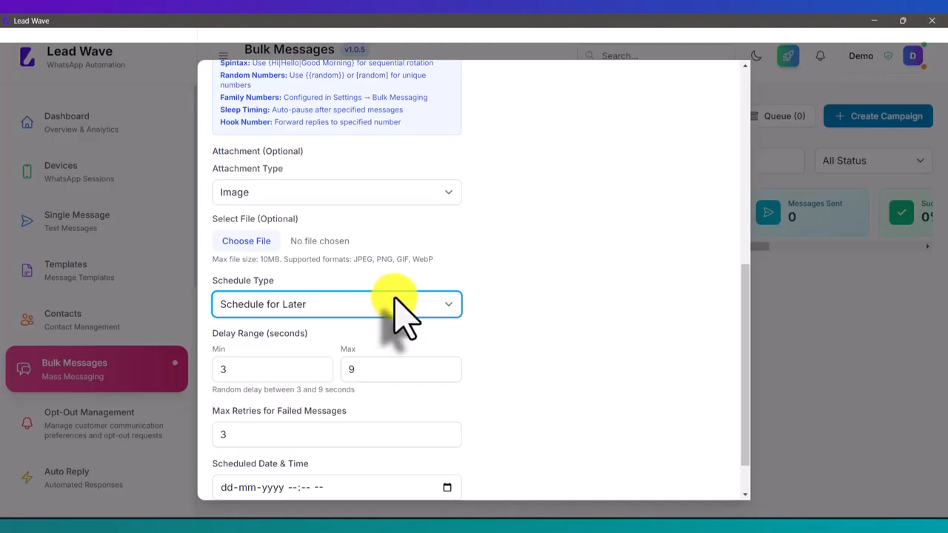
{"action": "scroll", "coordinate": [400, 311], "scroll_direction": "down", "scroll_amount": 2}
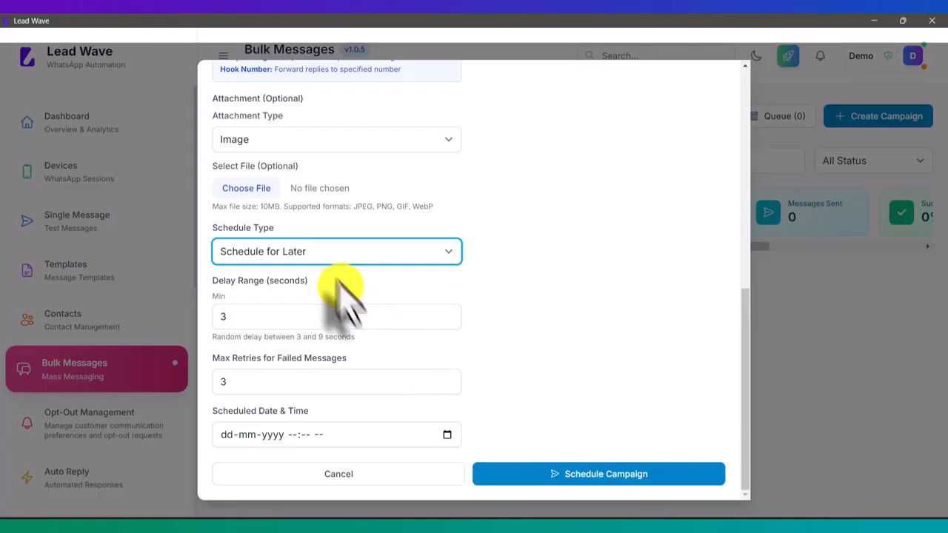
Change the campaign's schedule type to Send Immediately, then create and send it.
{"action": "left_click", "coordinate": [304, 251]}
{"action": "left_click", "coordinate": [292, 268]}
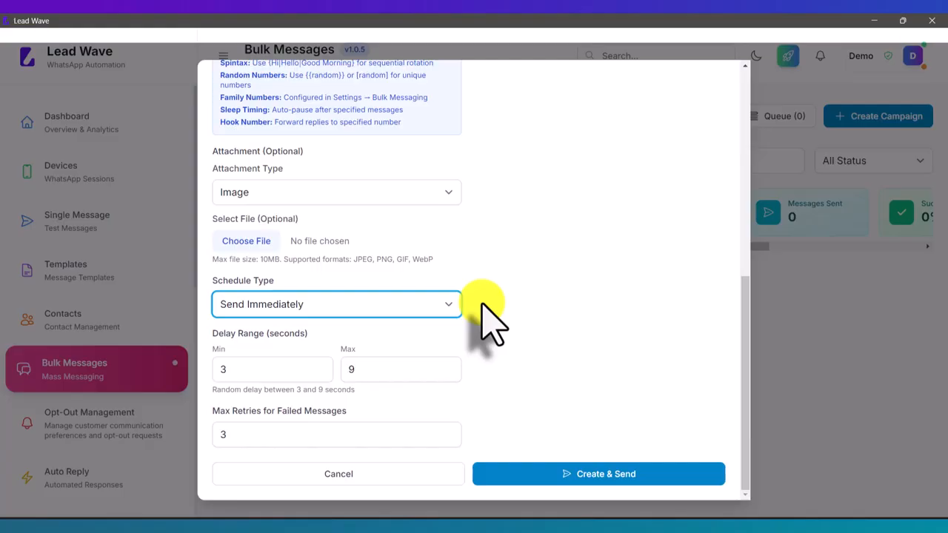
{"action": "left_click", "coordinate": [606, 477]}
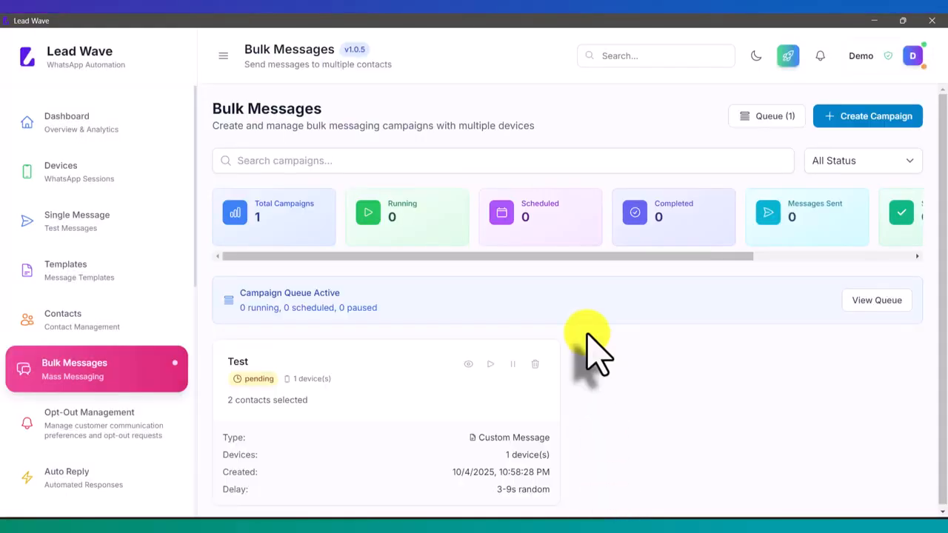
{"action": "scroll", "coordinate": [586, 334], "scroll_direction": "down", "scroll_amount": 1}
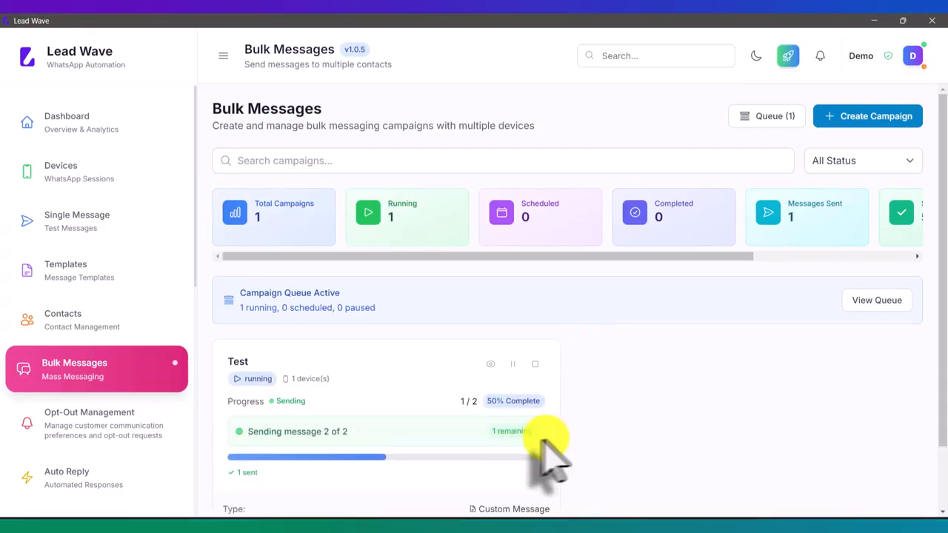
Switch to the mirrored phone to check the received test message in the Lead Wave chat, and return to Lead Wave.
{"action": "mouse_move", "coordinate": [459, 518]}
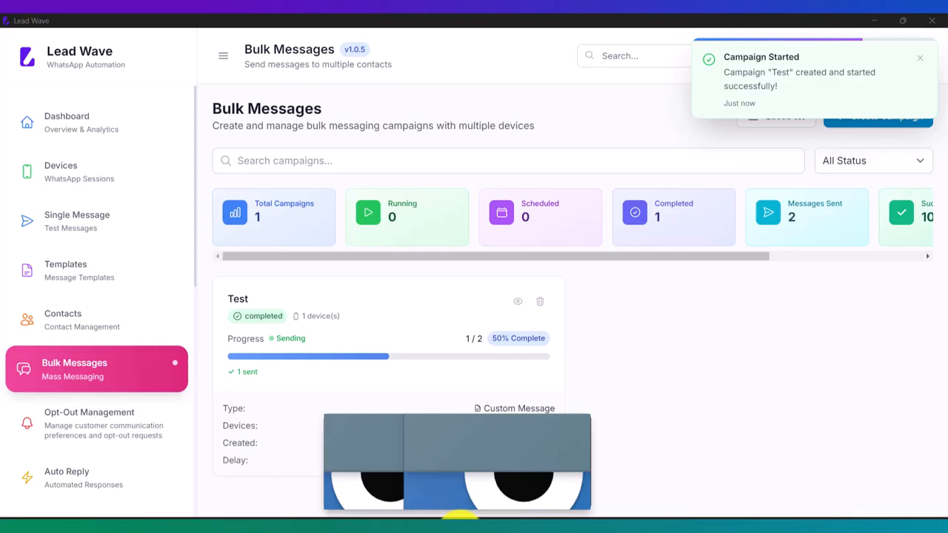
{"action": "left_click", "coordinate": [476, 502]}
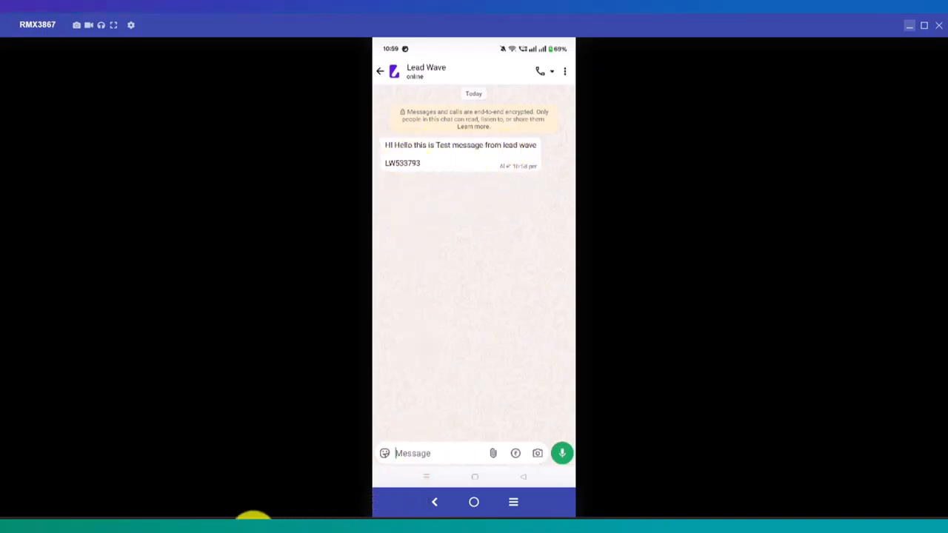
{"action": "mouse_move", "coordinate": [260, 515]}
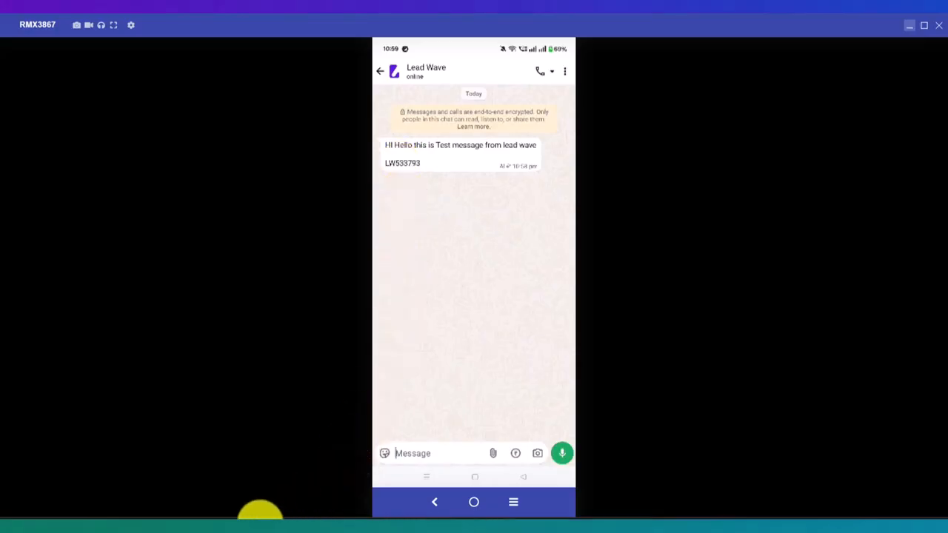
{"action": "left_click", "coordinate": [442, 522]}
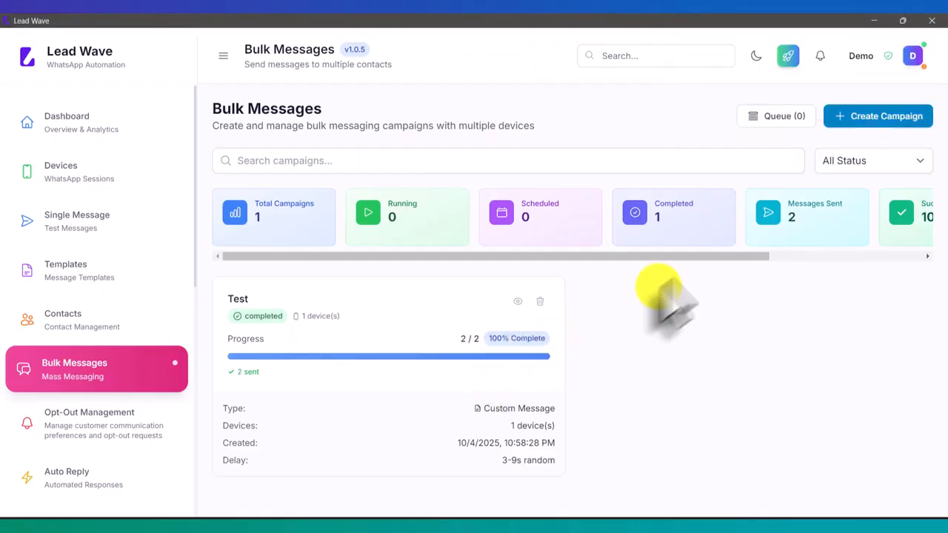
Start a new bulk campaign with the Template Message type, the Test WhatsApp session and the Test contact group.
{"action": "left_click", "coordinate": [859, 118]}
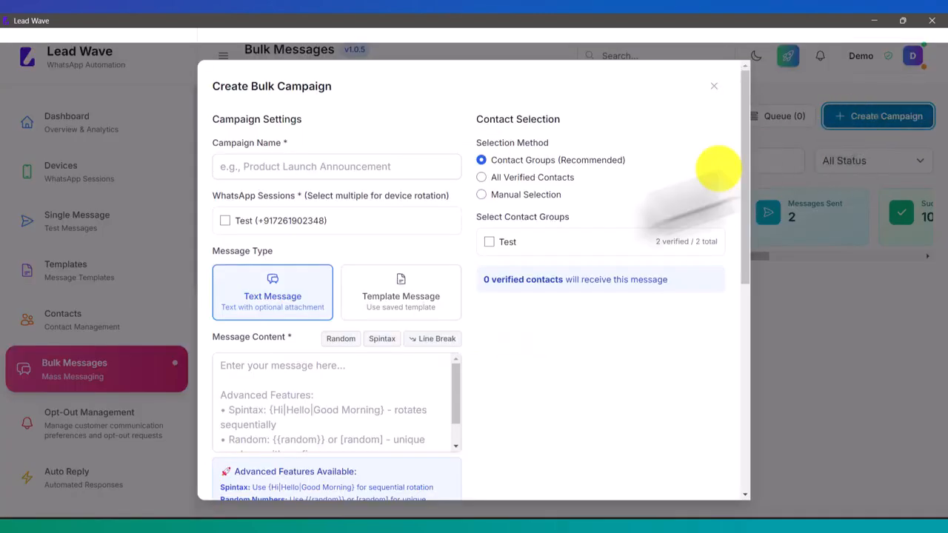
{"action": "left_click", "coordinate": [404, 304]}
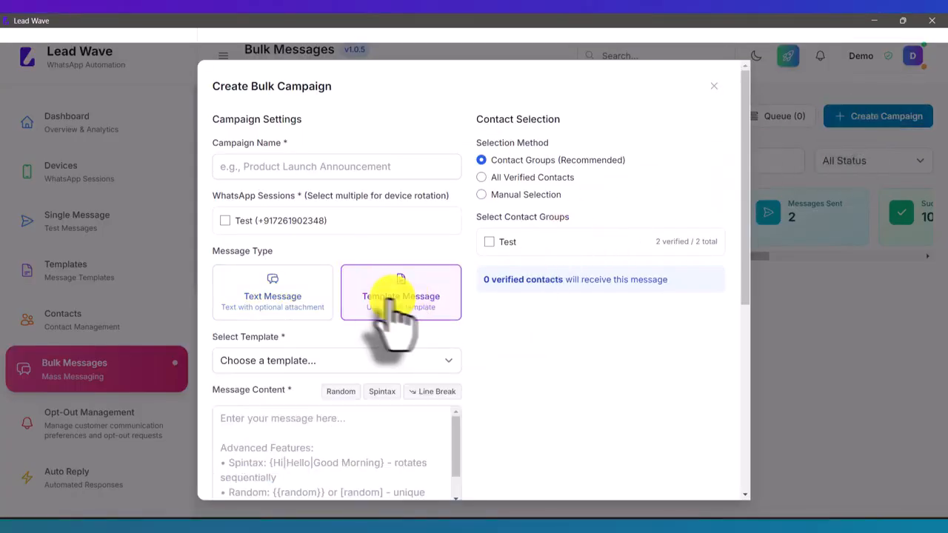
{"action": "left_click", "coordinate": [244, 221]}
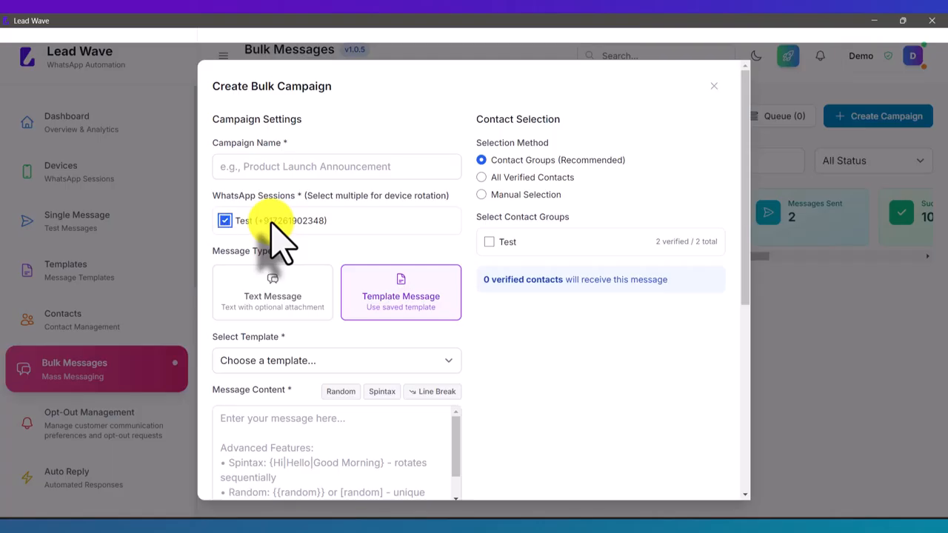
{"action": "left_click", "coordinate": [489, 241]}
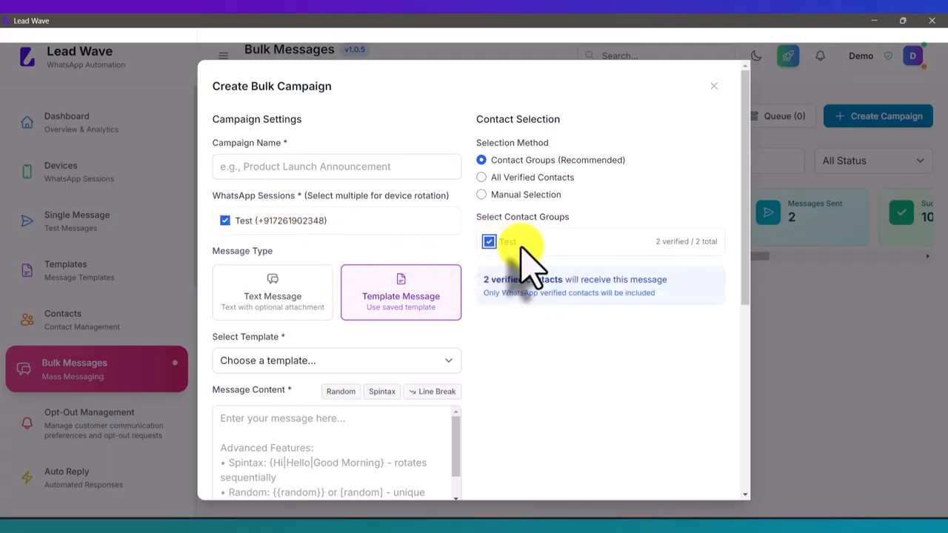
Complete the campaign as Test 2 with the template content "This is for Testing purpose" and send it immediately.
{"action": "scroll", "coordinate": [518, 254], "scroll_direction": "down", "scroll_amount": 2}
{"action": "scroll", "coordinate": [362, 194], "scroll_direction": "down", "scroll_amount": 2}
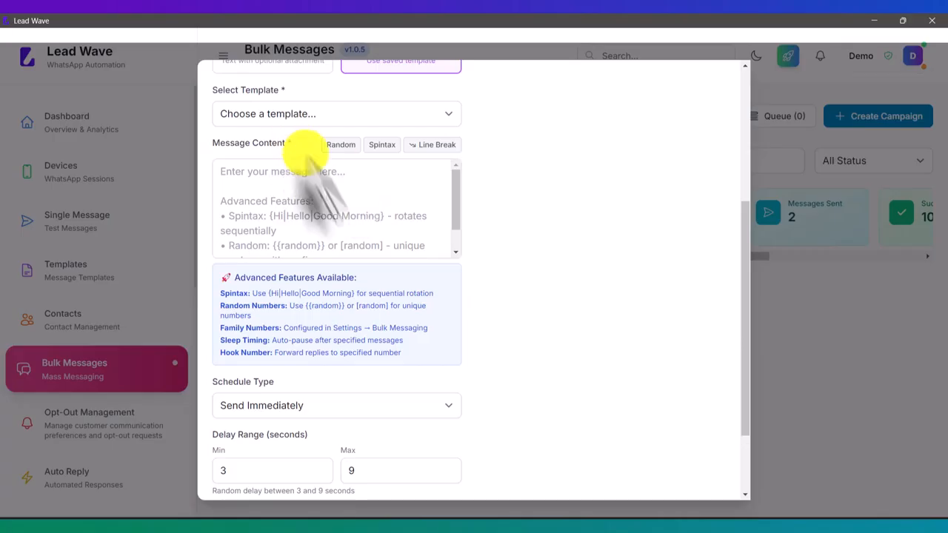
{"action": "scroll", "coordinate": [423, 366], "scroll_direction": "down", "scroll_amount": 2}
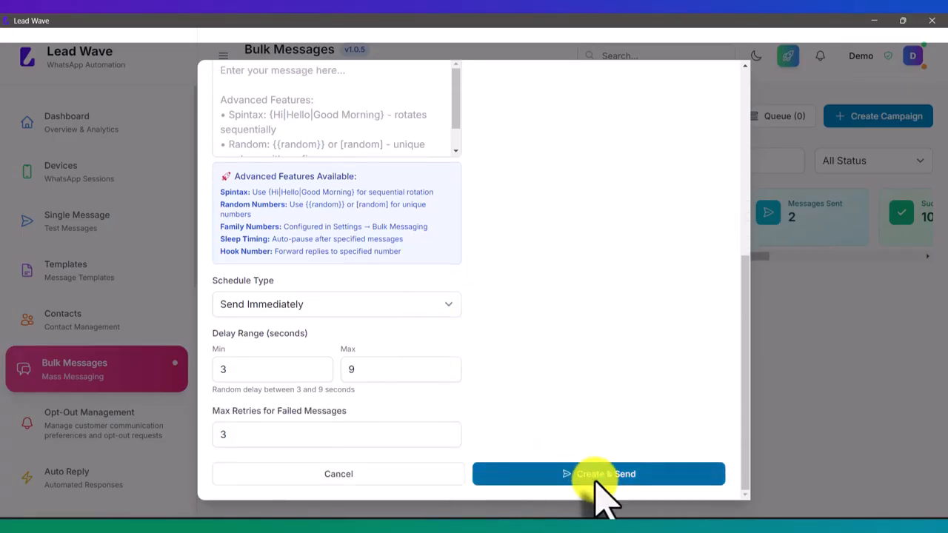
{"action": "scroll", "coordinate": [550, 313], "scroll_direction": "up", "scroll_amount": 6}
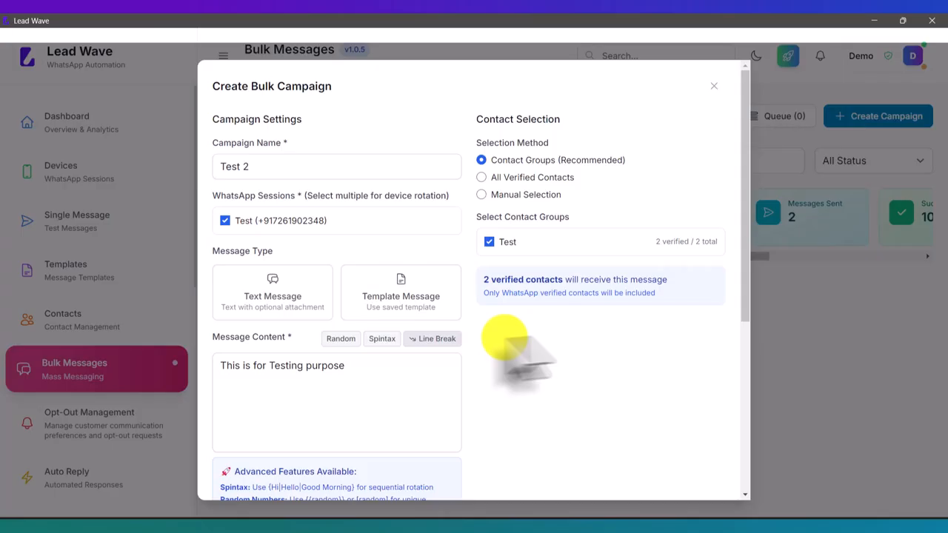
{"action": "scroll", "coordinate": [546, 349], "scroll_direction": "down", "scroll_amount": 6}
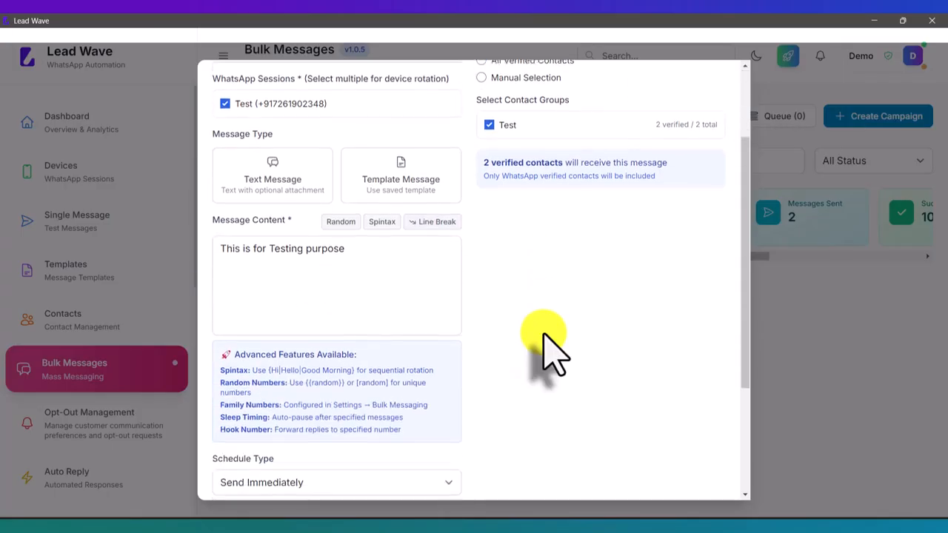
{"action": "left_click", "coordinate": [589, 481]}
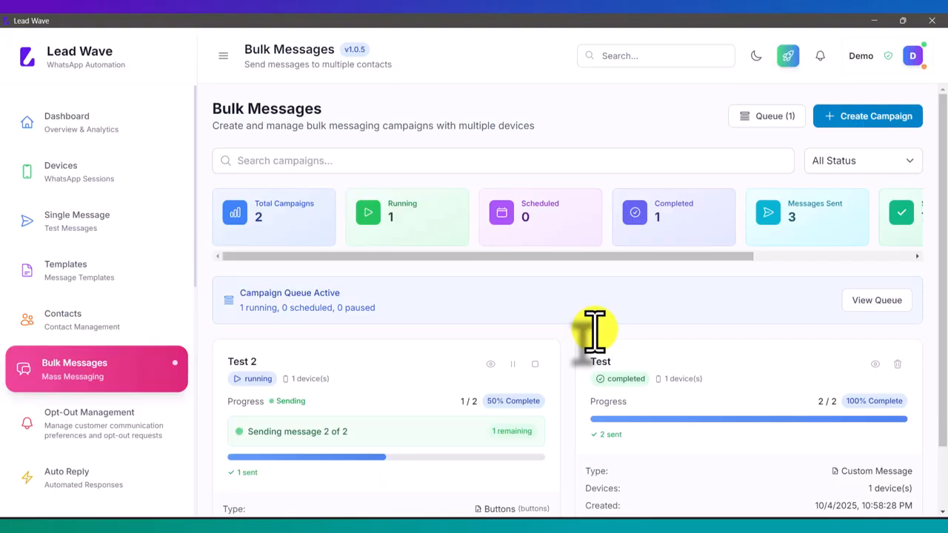
Review the Test 2 campaign's progress, check its template message on the mirrored phone, and return to Lead Wave.
{"action": "scroll", "coordinate": [562, 320], "scroll_direction": "down", "scroll_amount": 2}
{"action": "scroll", "coordinate": [560, 345], "scroll_direction": "up", "scroll_amount": 2}
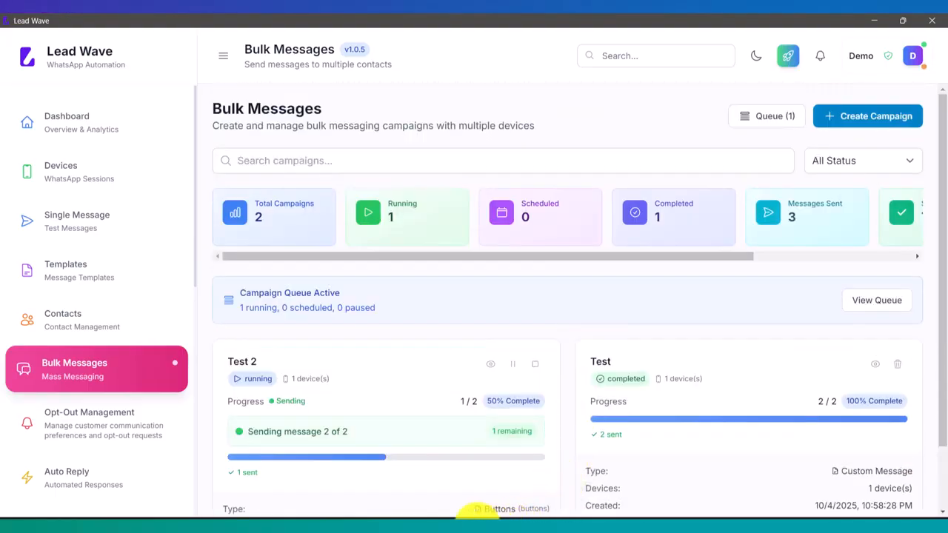
{"action": "mouse_move", "coordinate": [459, 518]}
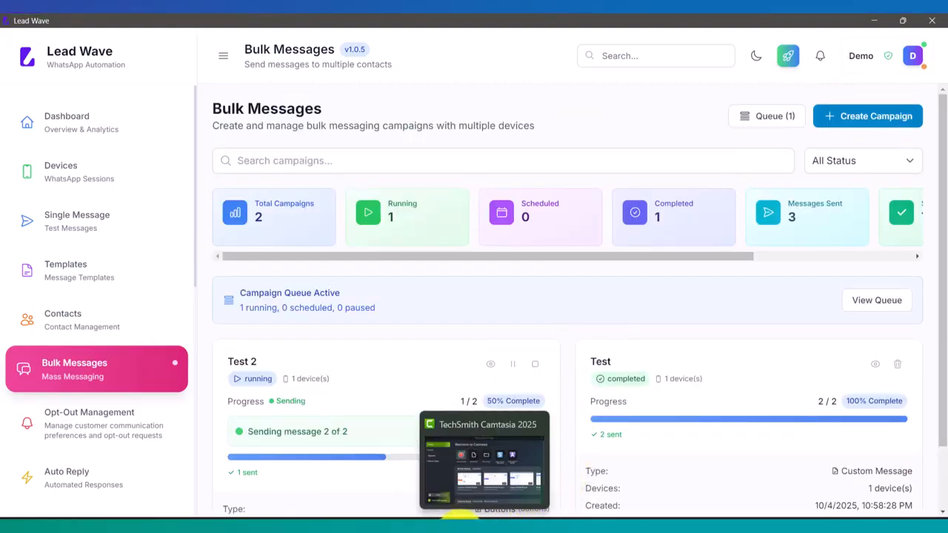
{"action": "left_click", "coordinate": [510, 463]}
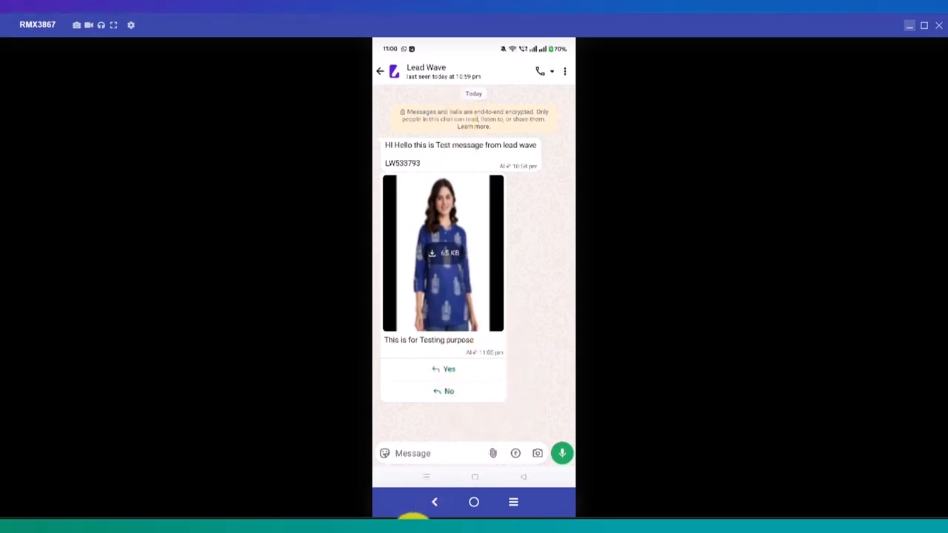
{"action": "left_click", "coordinate": [416, 529]}
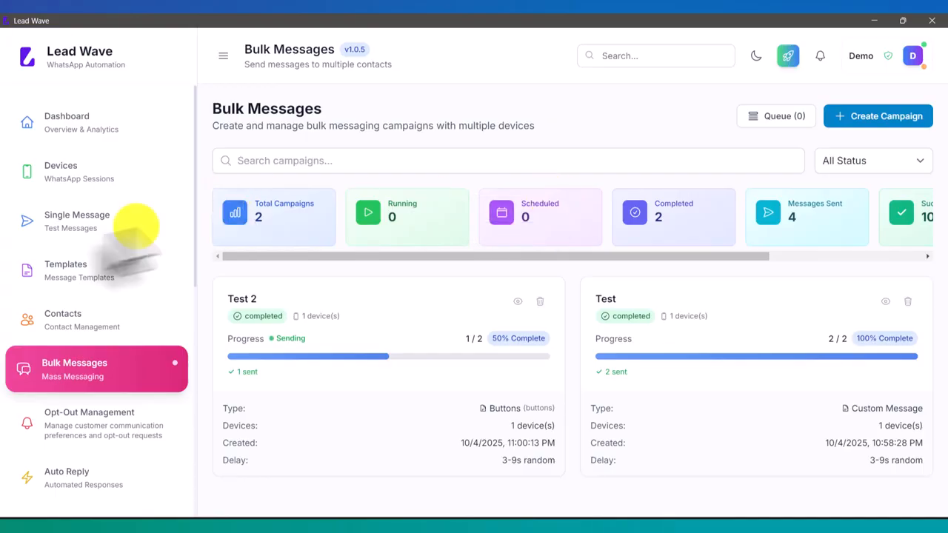
Open the Bulk Messaging section of the application settings.
{"action": "scroll", "coordinate": [58, 228], "scroll_direction": "down", "scroll_amount": 1}
{"action": "scroll", "coordinate": [59, 243], "scroll_direction": "down", "scroll_amount": 6}
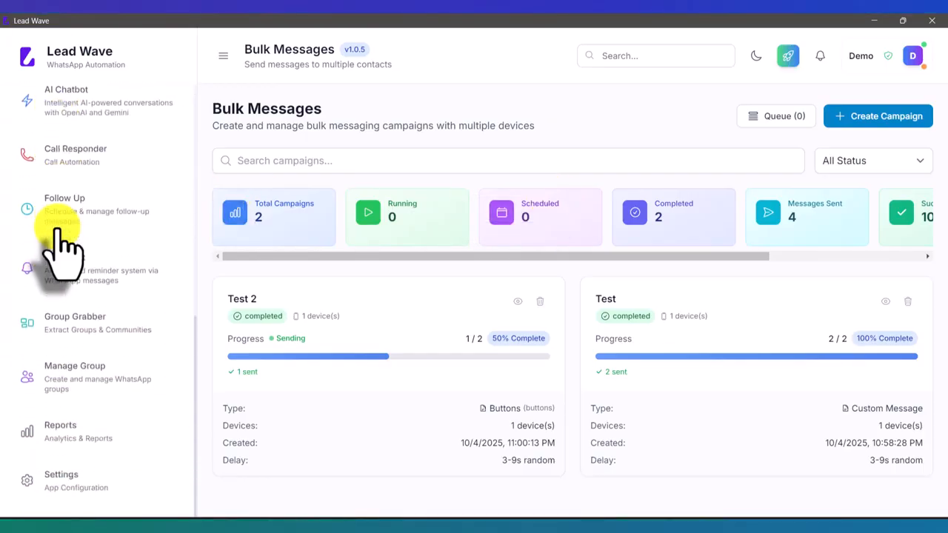
{"action": "left_click", "coordinate": [89, 493]}
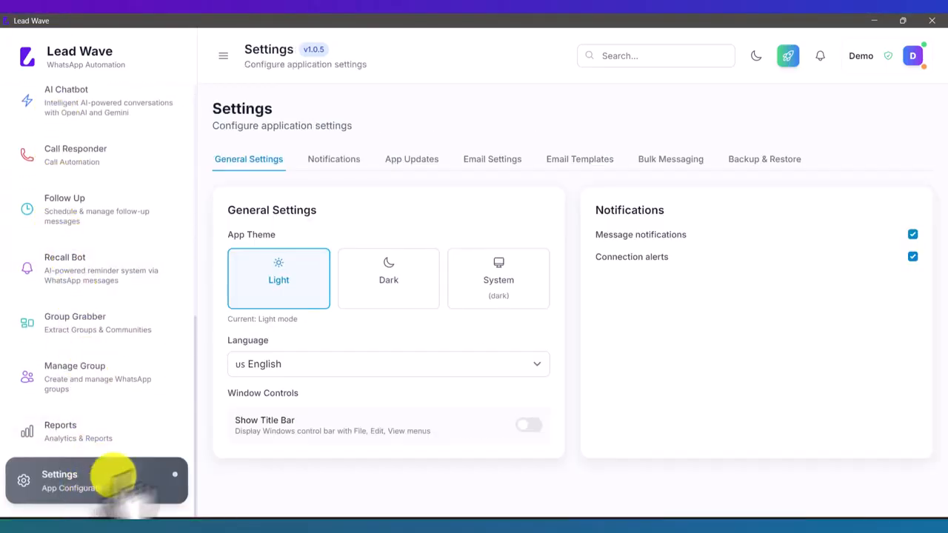
{"action": "left_click", "coordinate": [668, 163]}
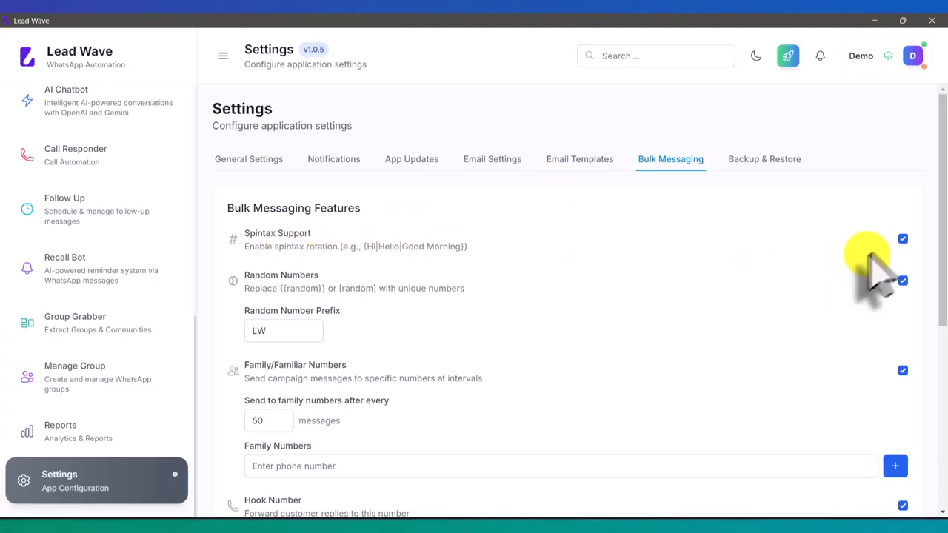
Toggle Spintax Support off and on again, and set the Random Number Prefix to Ref.
{"action": "left_click", "coordinate": [903, 239]}
{"action": "left_click", "coordinate": [903, 239]}
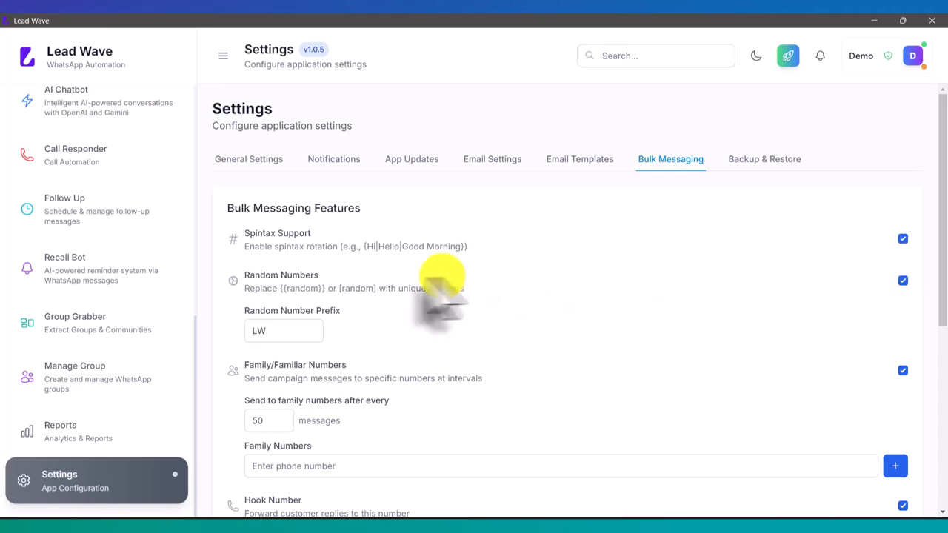
{"action": "double_click", "coordinate": [289, 333]}
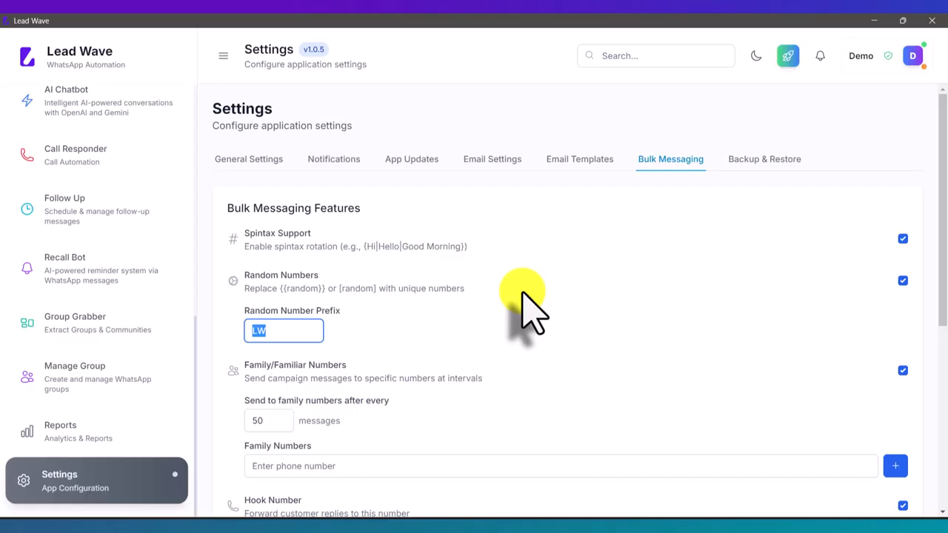
{"action": "type", "text": "Ref"}
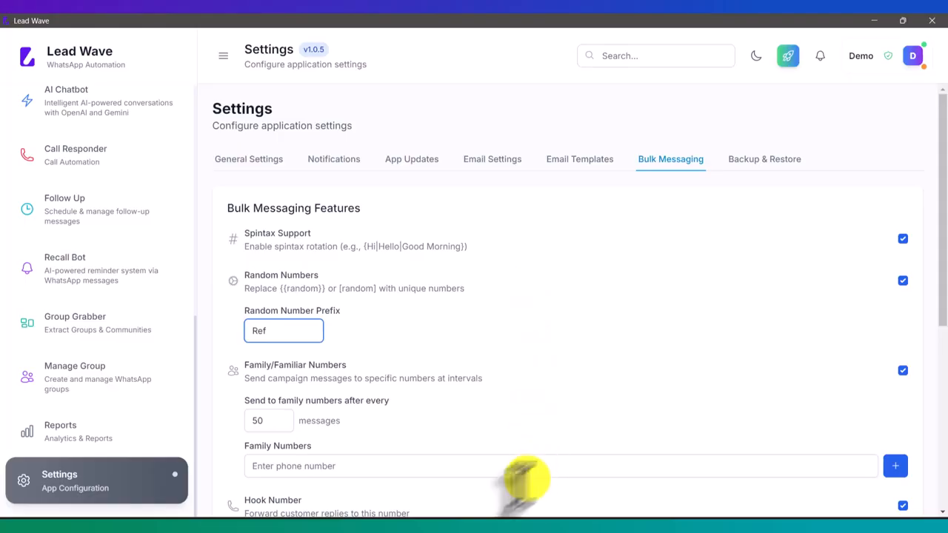
Switch to the mirrored phone to examine the random number prefix in the first received message, and return to the settings.
{"action": "left_click", "coordinate": [463, 520]}
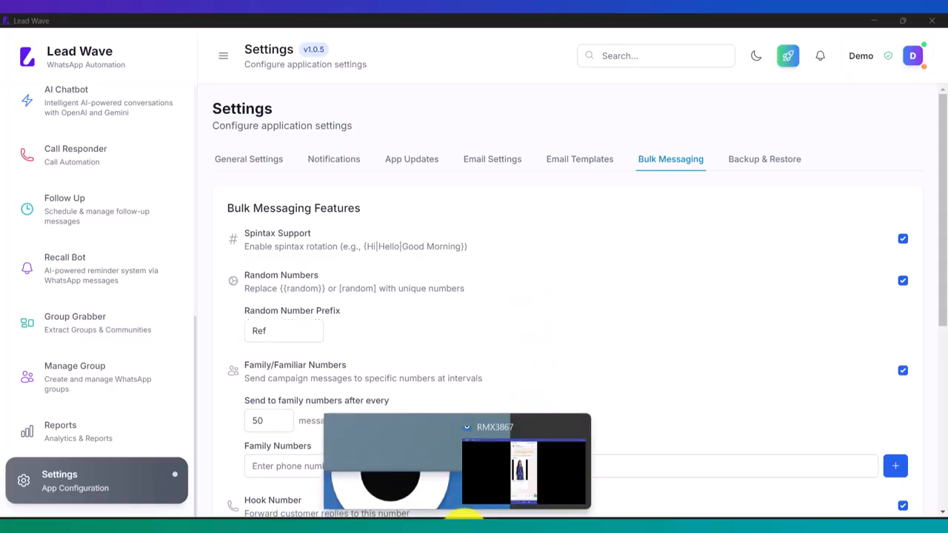
{"action": "left_click", "coordinate": [559, 490]}
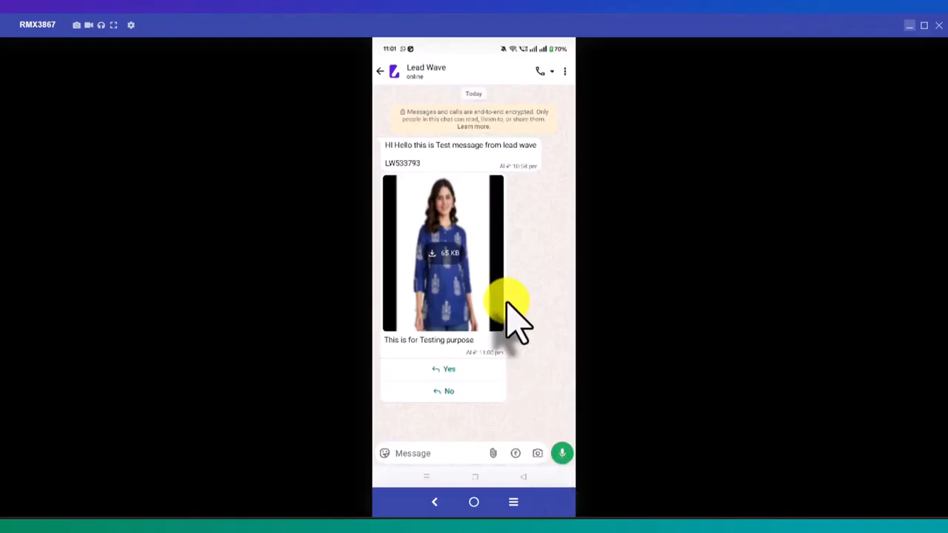
{"action": "left_click", "coordinate": [397, 164]}
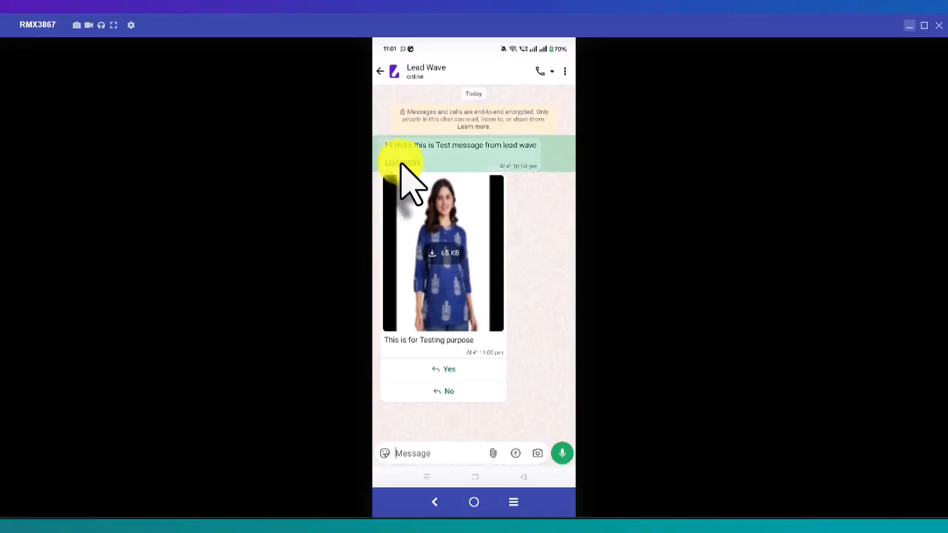
{"action": "left_click", "coordinate": [909, 25]}
Set the interval for sending campaign messages to family numbers to every 37 messages.
{"action": "scroll", "coordinate": [592, 278], "scroll_direction": "down", "scroll_amount": 2}
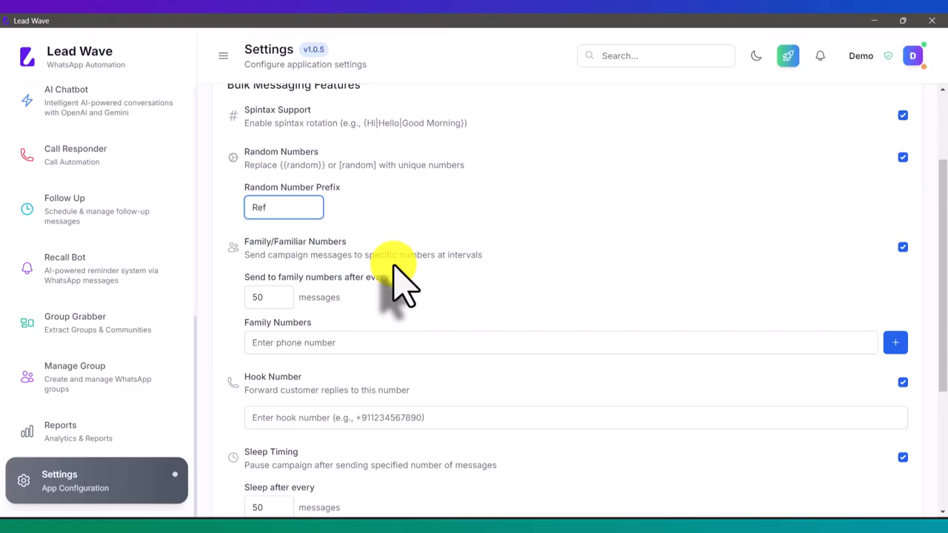
{"action": "left_click", "coordinate": [326, 342]}
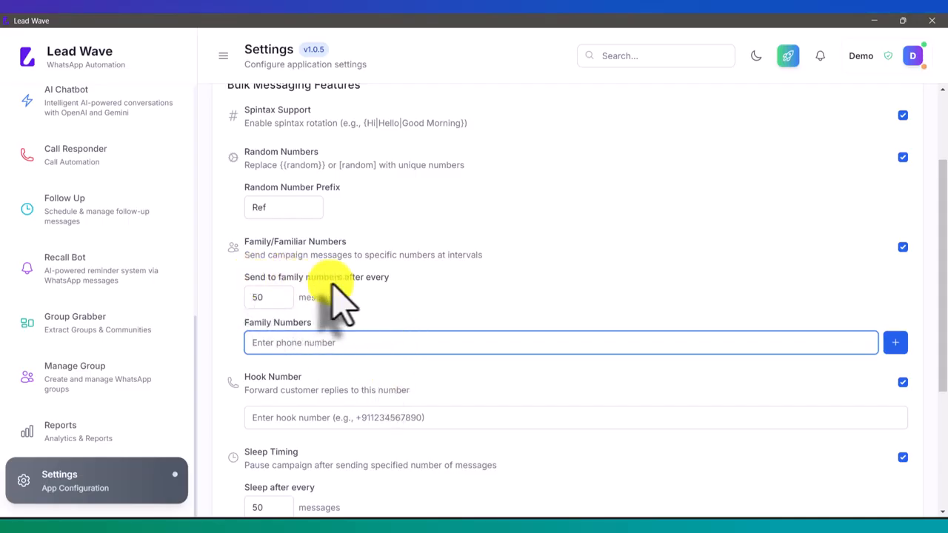
{"action": "left_click", "coordinate": [282, 301]}
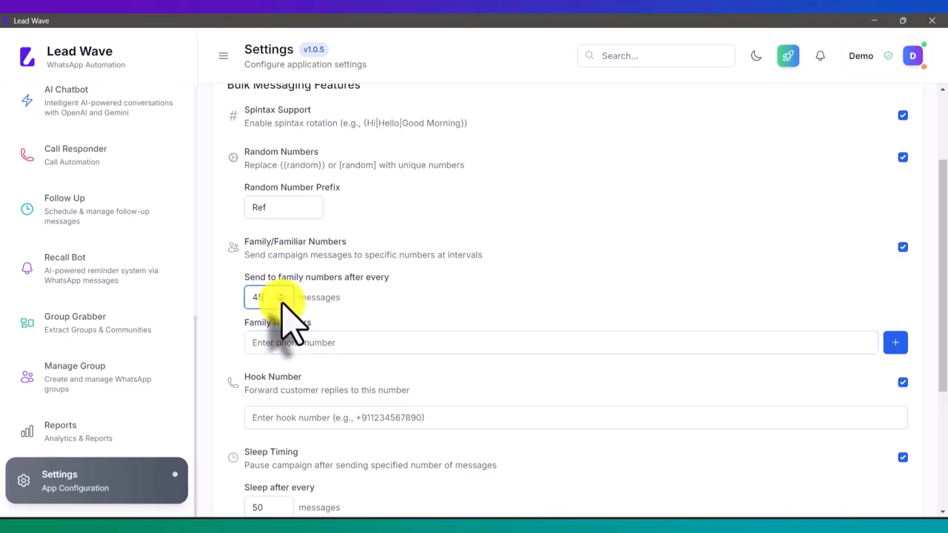
{"action": "left_click", "coordinate": [281, 301]}
{"action": "left_click", "coordinate": [282, 301]}
{"action": "left_click", "coordinate": [282, 300]}
{"action": "left_click", "coordinate": [281, 301]}
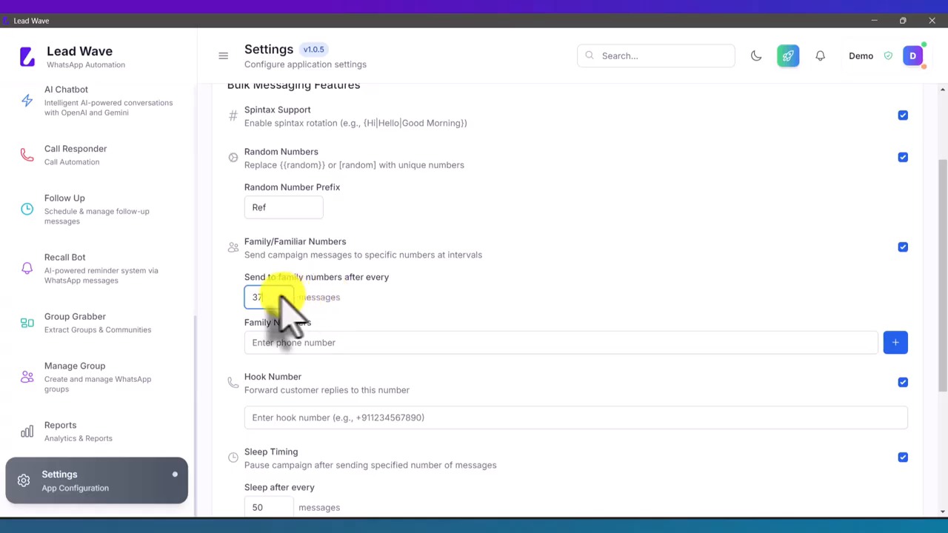
{"action": "left_click_drag", "start_coordinate": [265, 298], "coordinate": [250, 298]}
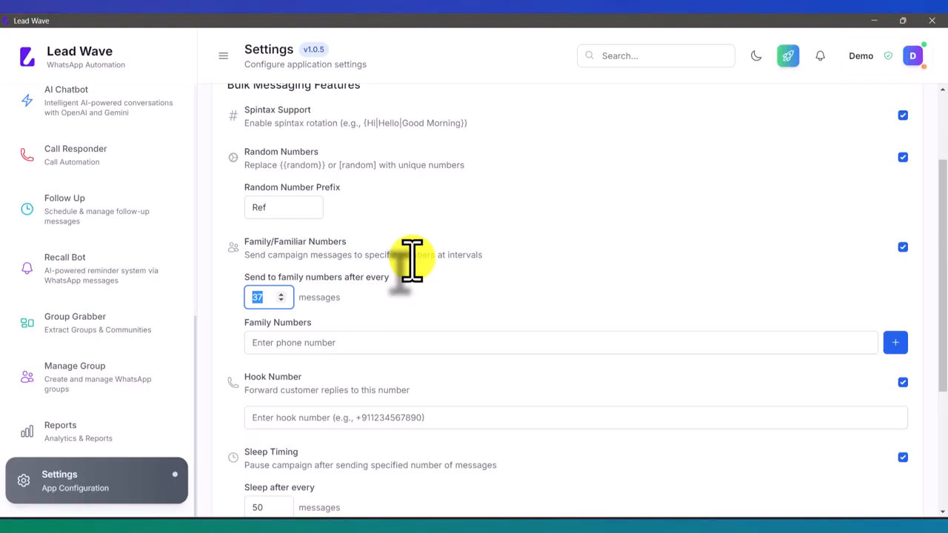
{"action": "scroll", "coordinate": [412, 260], "scroll_direction": "down", "scroll_amount": 3}
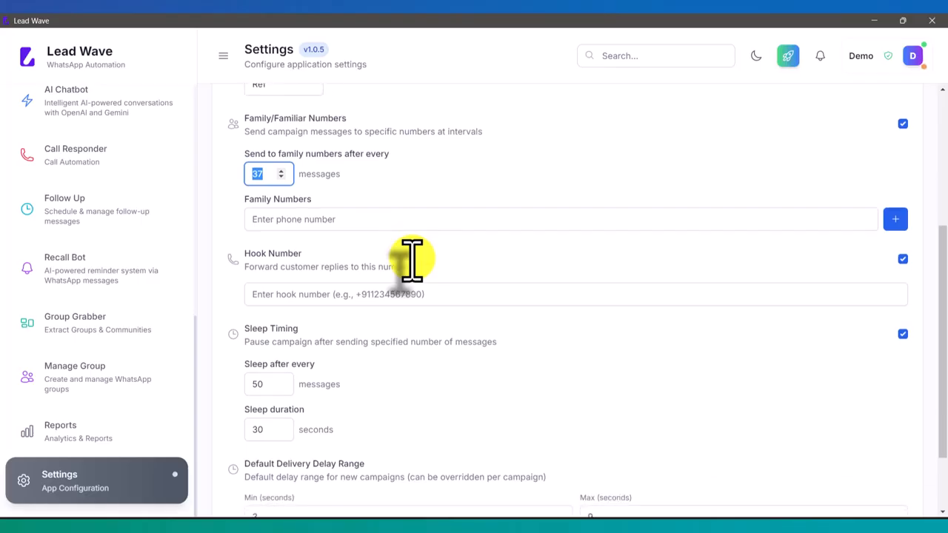
Review the Hook Number, Sleep Timing and Default Delivery Delay Range options in the bulk messaging settings.
{"action": "left_click", "coordinate": [313, 296]}
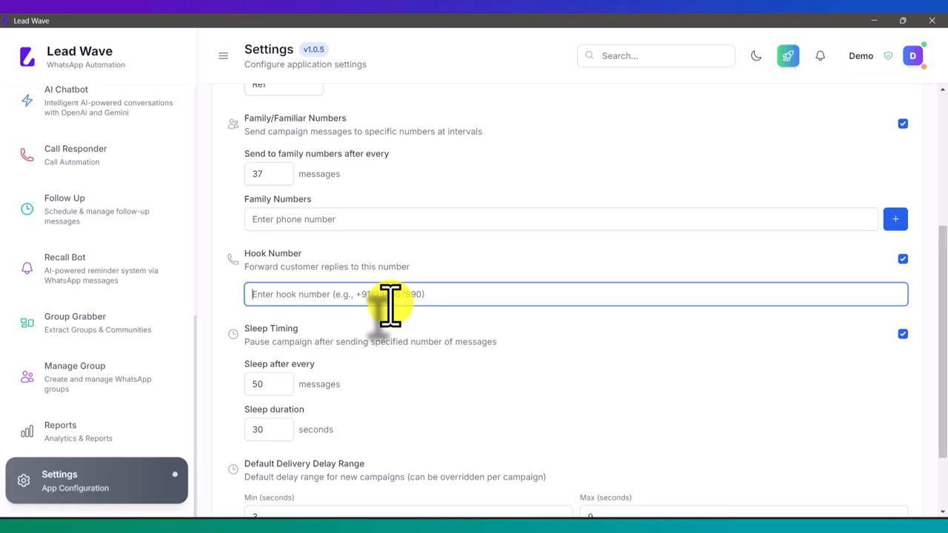
{"action": "scroll", "coordinate": [392, 304], "scroll_direction": "down", "scroll_amount": 2}
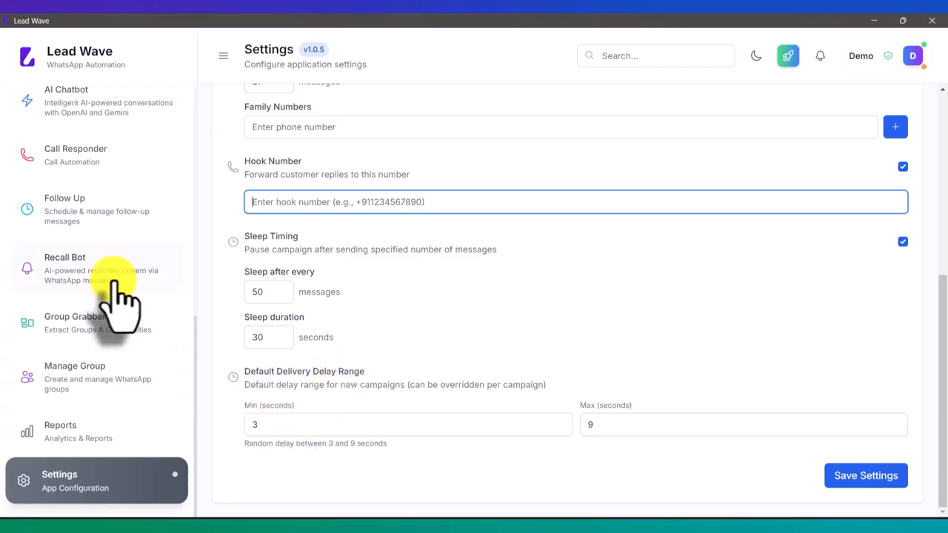
{"action": "scroll", "coordinate": [116, 296], "scroll_direction": "up", "scroll_amount": 3}
{"action": "left_click", "coordinate": [275, 424]}
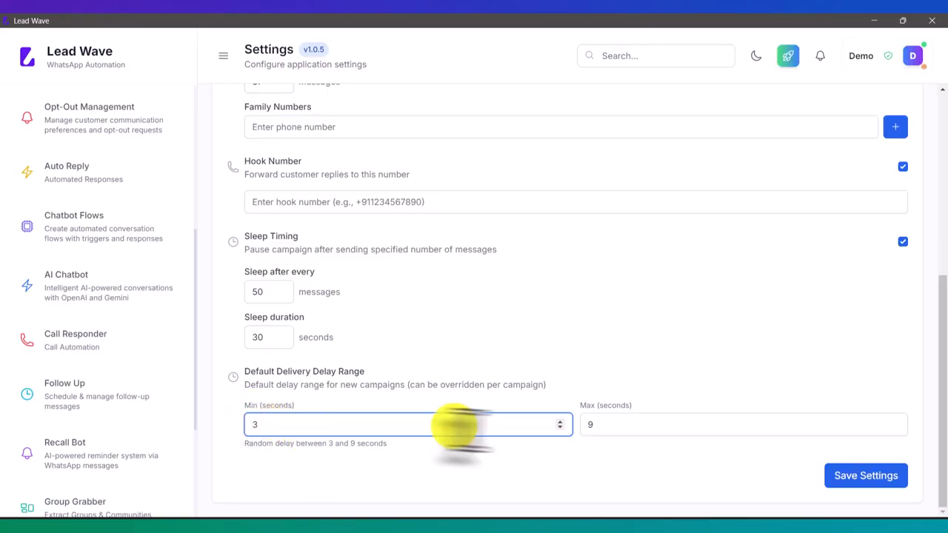
Open a new campaign form in Bulk Messages and examine its Delay Range fields against the default delay settings.
{"action": "scroll", "coordinate": [126, 345], "scroll_direction": "up", "scroll_amount": 3}
{"action": "scroll", "coordinate": [122, 341], "scroll_direction": "up", "scroll_amount": 2}
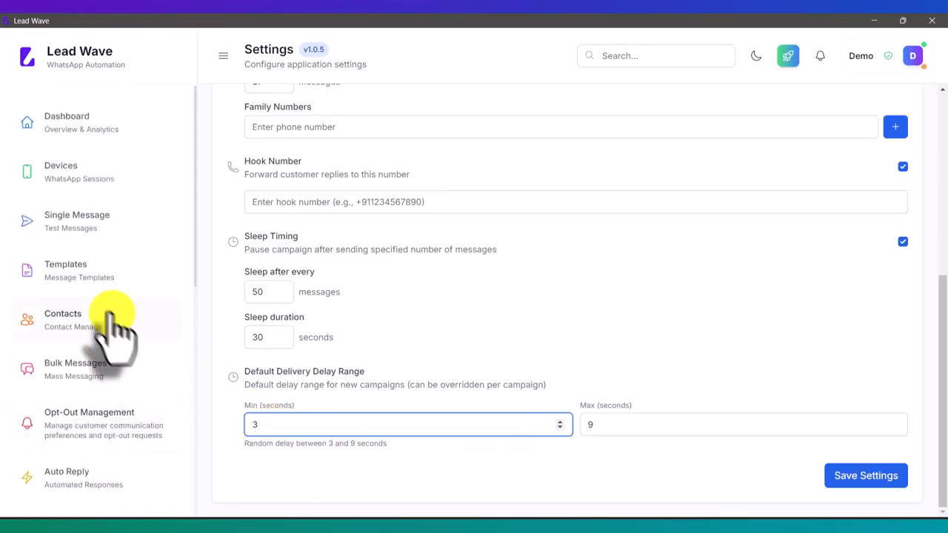
{"action": "left_click", "coordinate": [90, 379]}
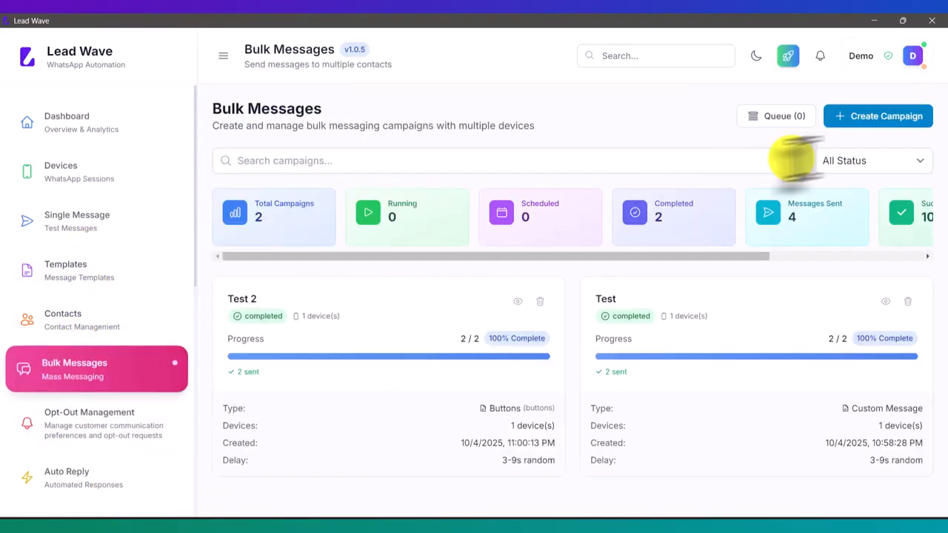
{"action": "left_click", "coordinate": [859, 120]}
{"action": "scroll", "coordinate": [516, 237], "scroll_direction": "down", "scroll_amount": 10}
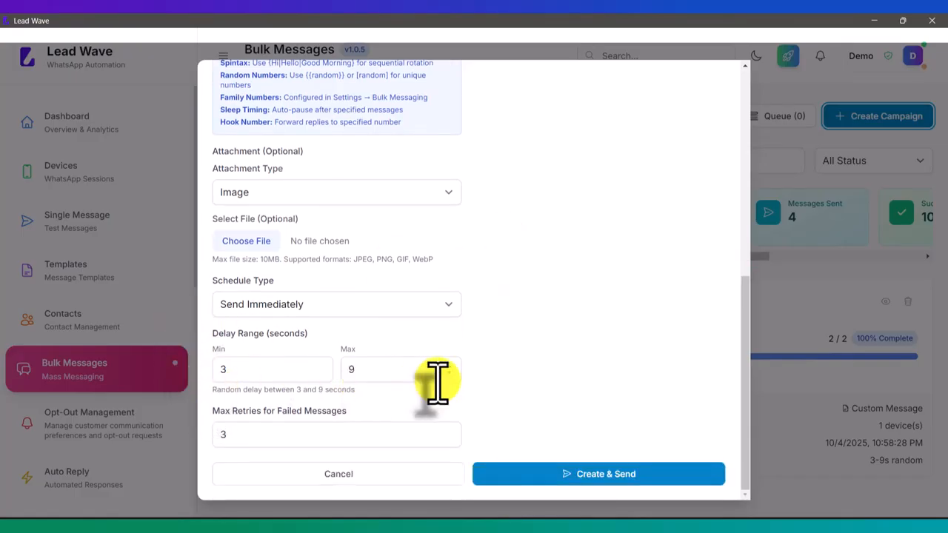
{"action": "scroll", "coordinate": [440, 382], "scroll_direction": "up", "scroll_amount": 10}
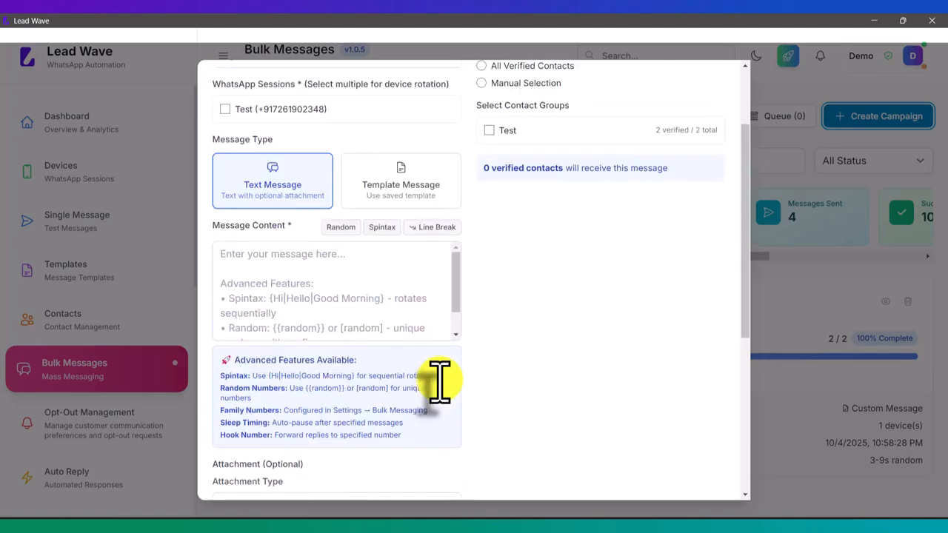
{"action": "scroll", "coordinate": [440, 383], "scroll_direction": "down", "scroll_amount": 5}
{"action": "scroll", "coordinate": [440, 383], "scroll_direction": "down", "scroll_amount": 3}
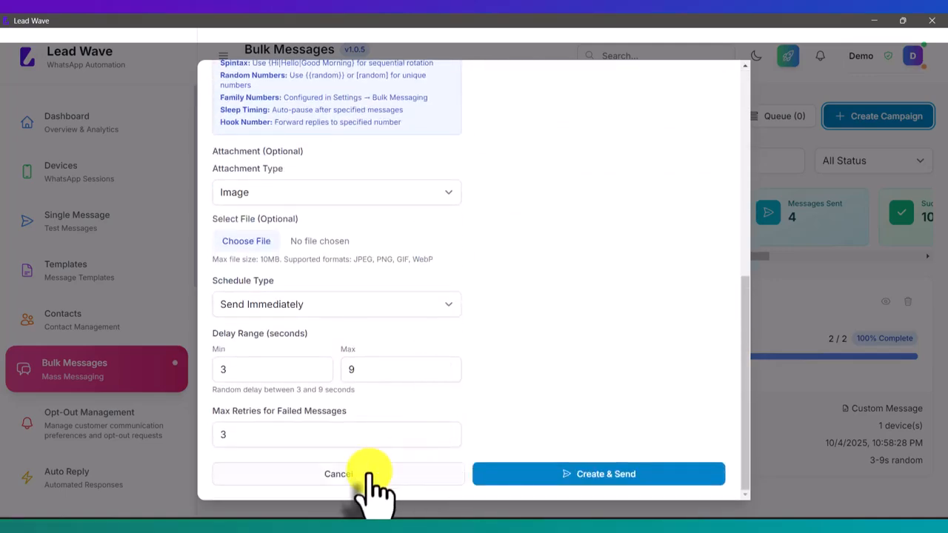